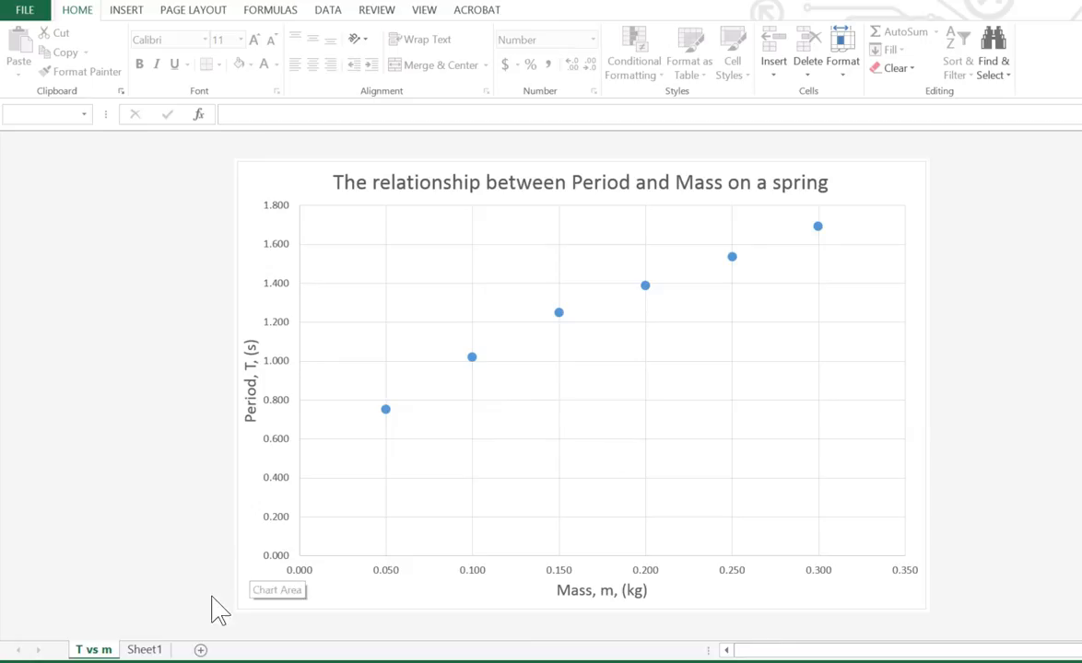
# - On Sheet1, insert an empty column between the Mass column and the Trial 1 column
pyautogui.click(150, 651)
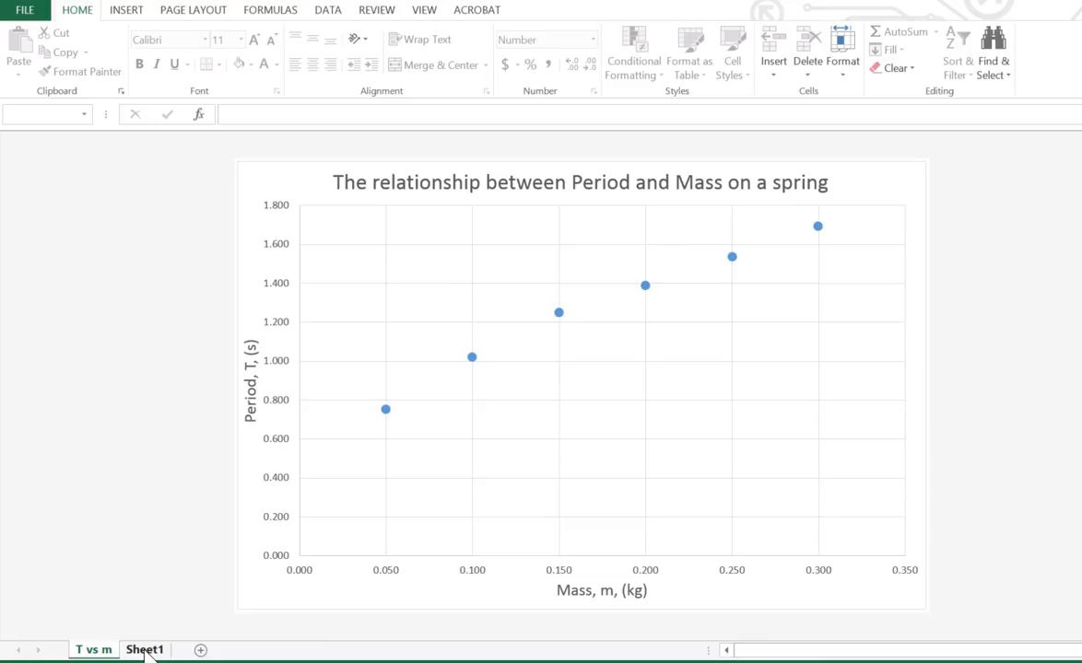
pyautogui.click(144, 650)
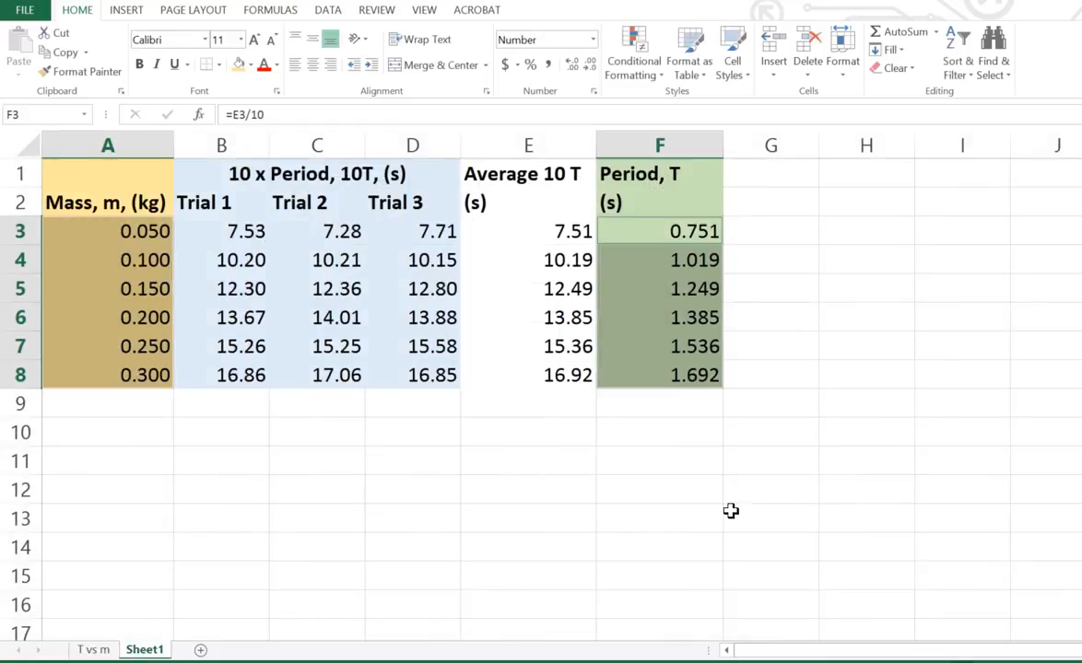
pyautogui.click(787, 463)
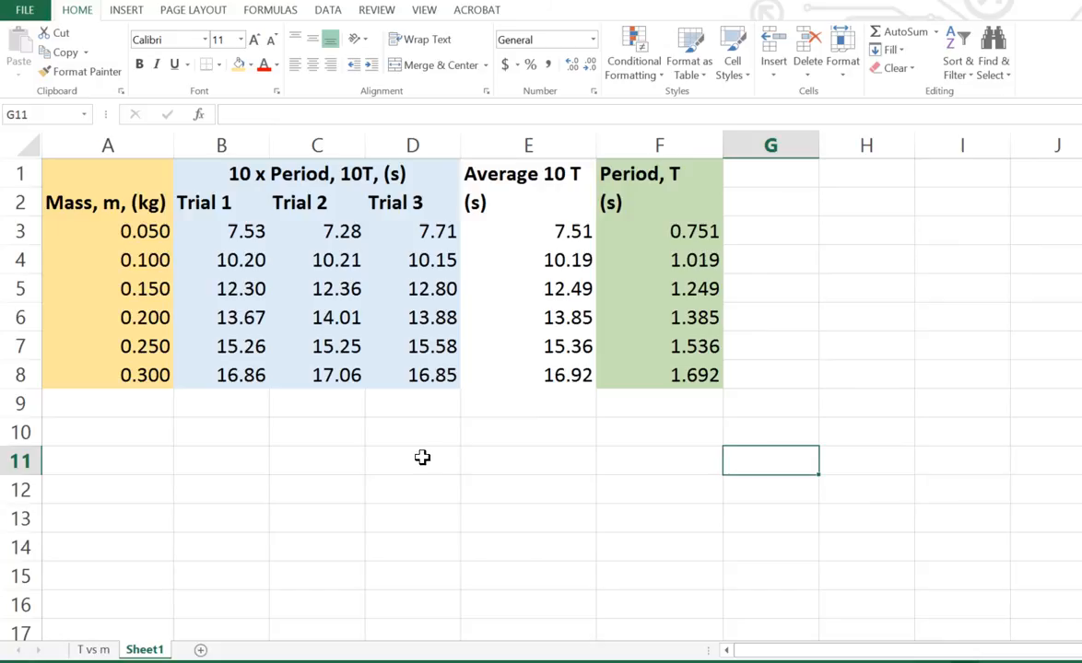
pyautogui.click(220, 146)
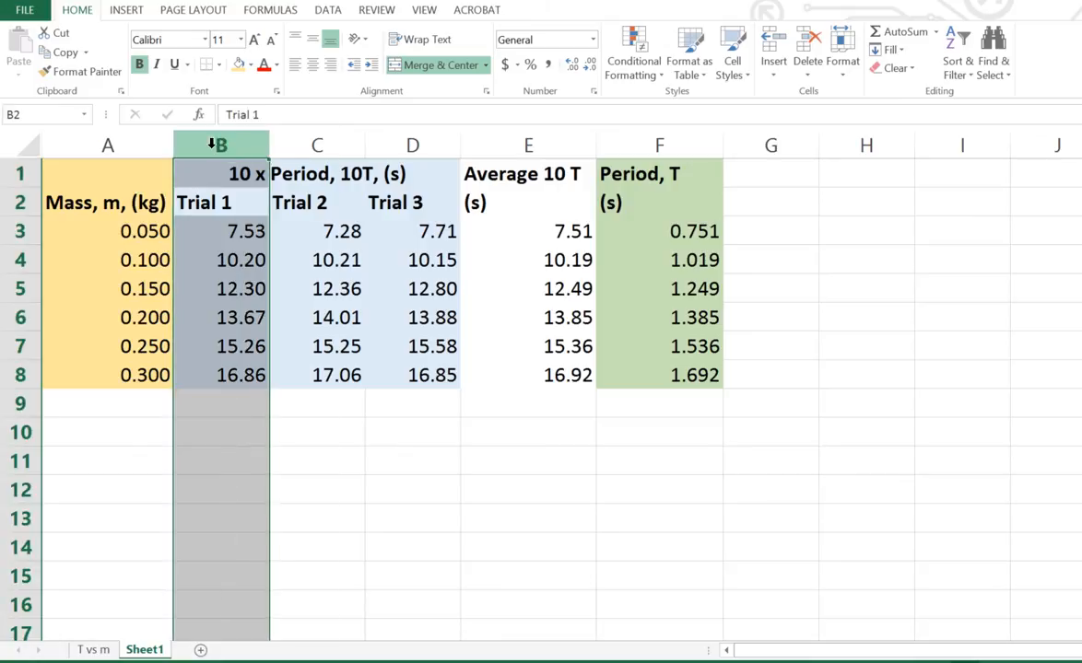
pyautogui.rightClick(218, 147)
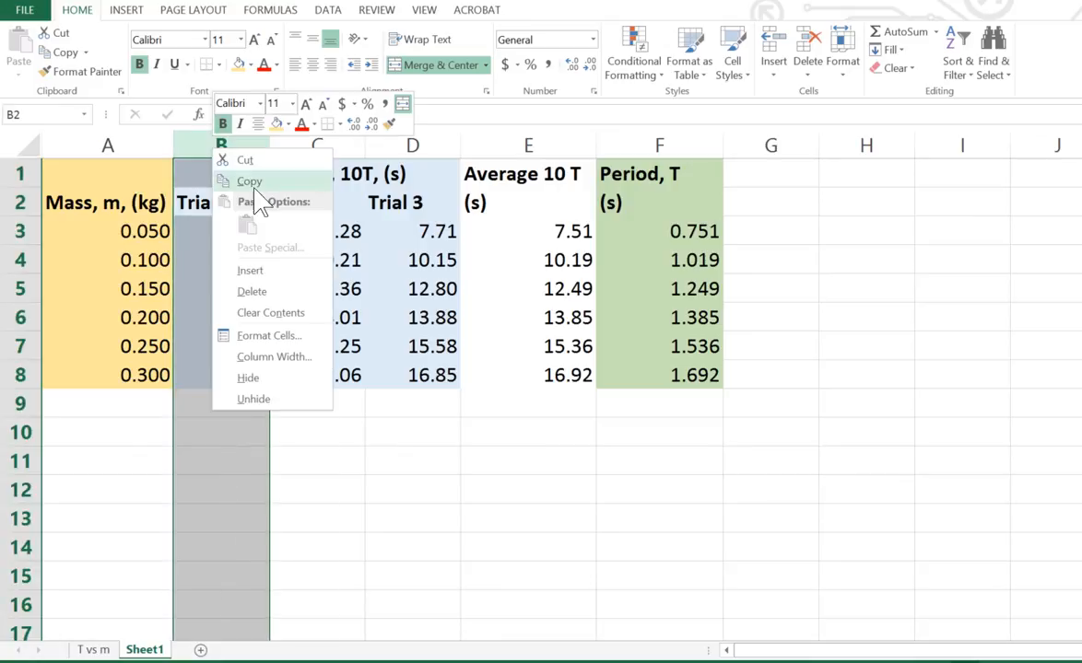
pyautogui.click(257, 276)
pyautogui.click(377, 441)
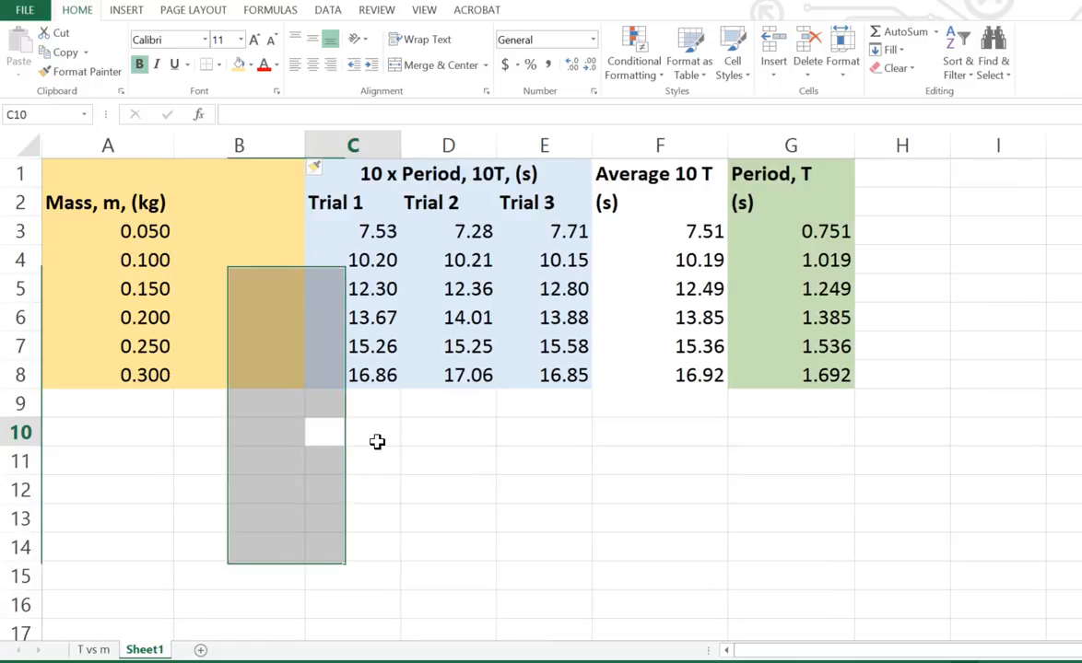
# - Enter the heading "SQRT Mass" in cell B1 of the new column
pyautogui.click(210, 200)
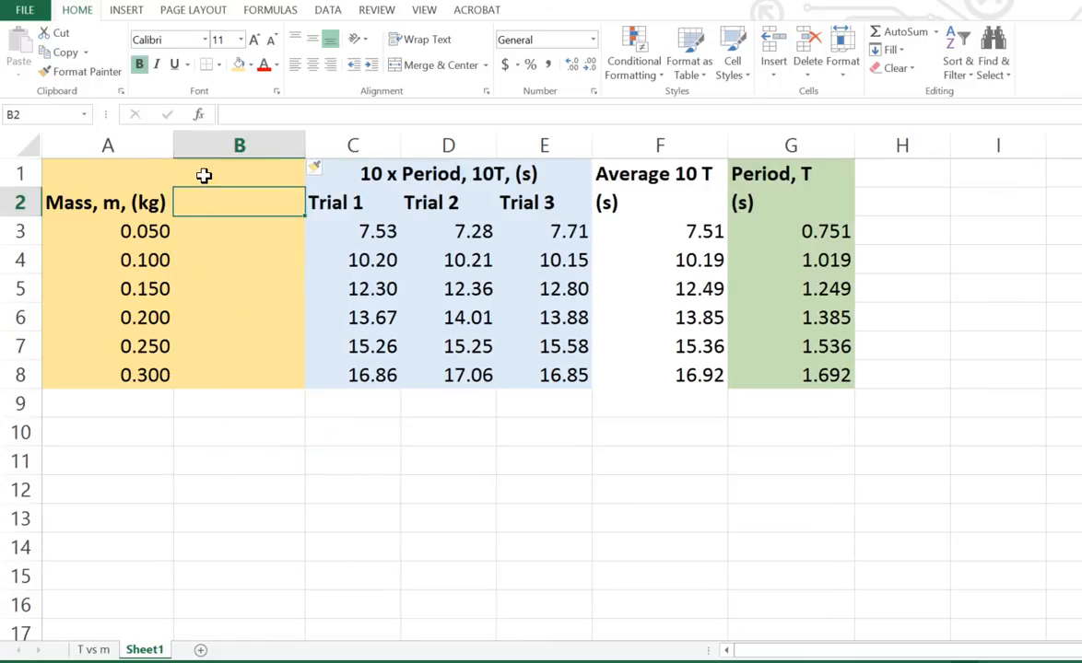
pyautogui.click(203, 175)
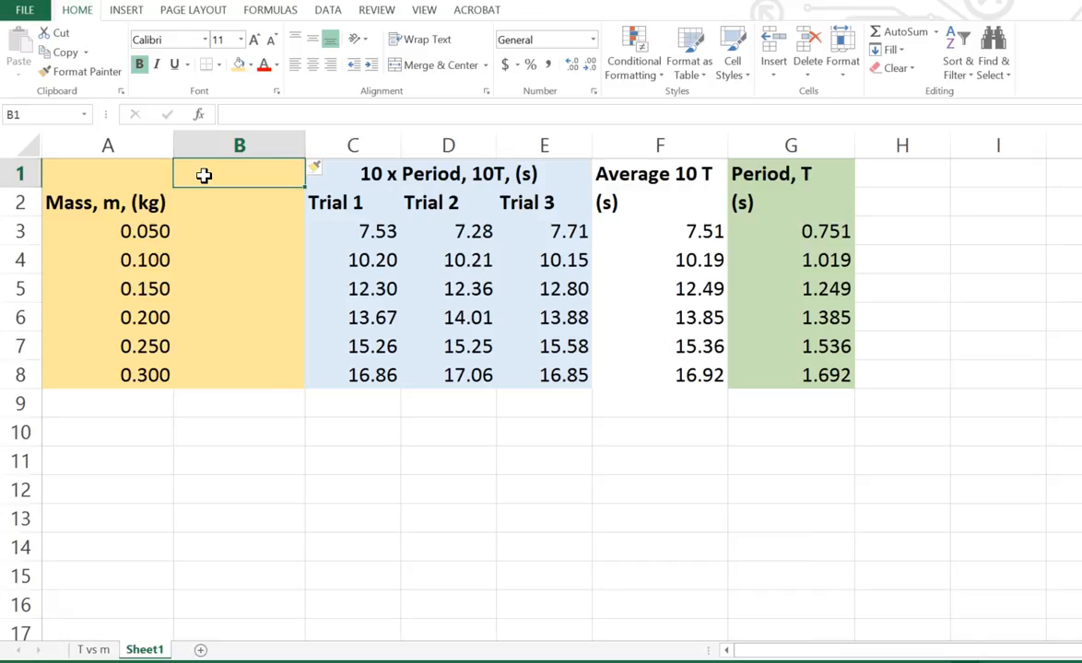
pyautogui.write('SQRT')
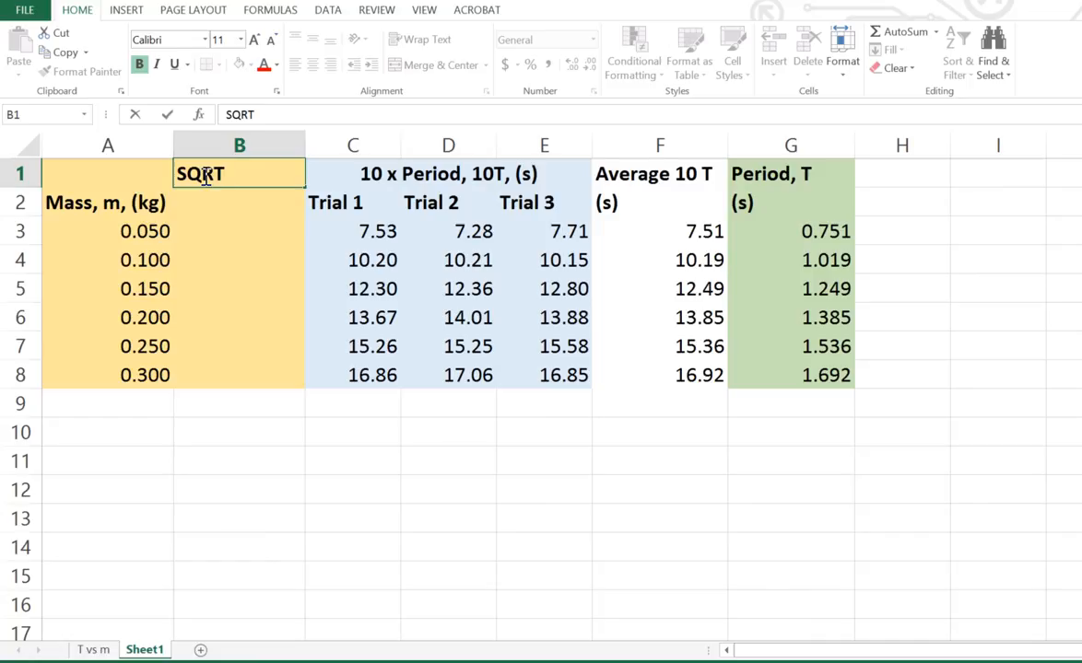
pyautogui.write('Mass')
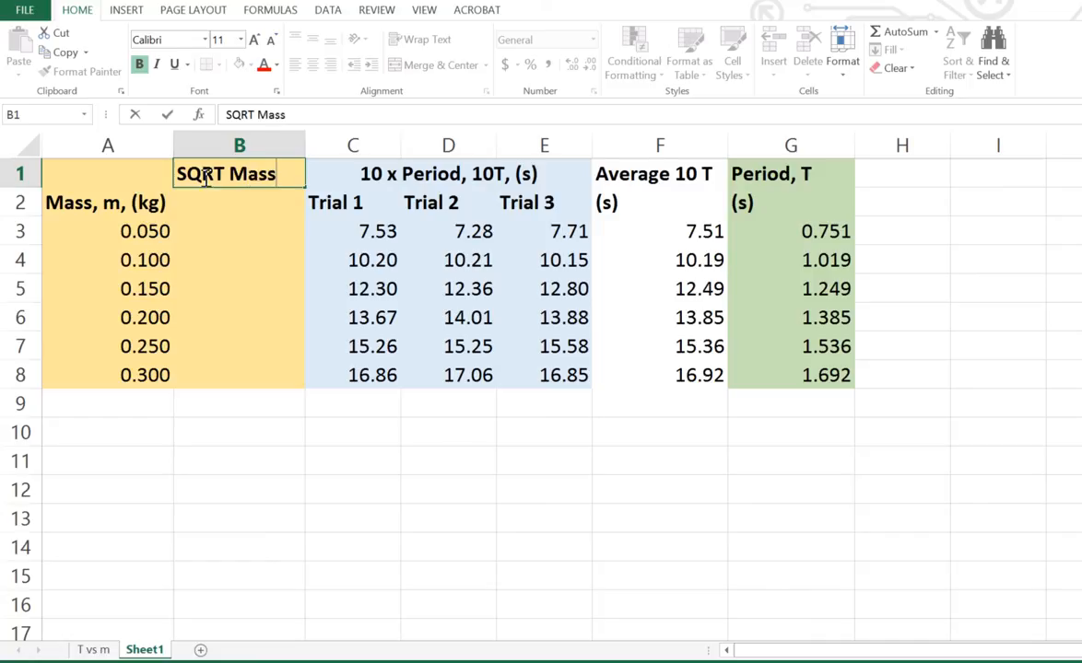
# - Enter the unit label "(sqrt kg)" in cell B2 beneath the SQRT Mass heading
pyautogui.click(211, 199)
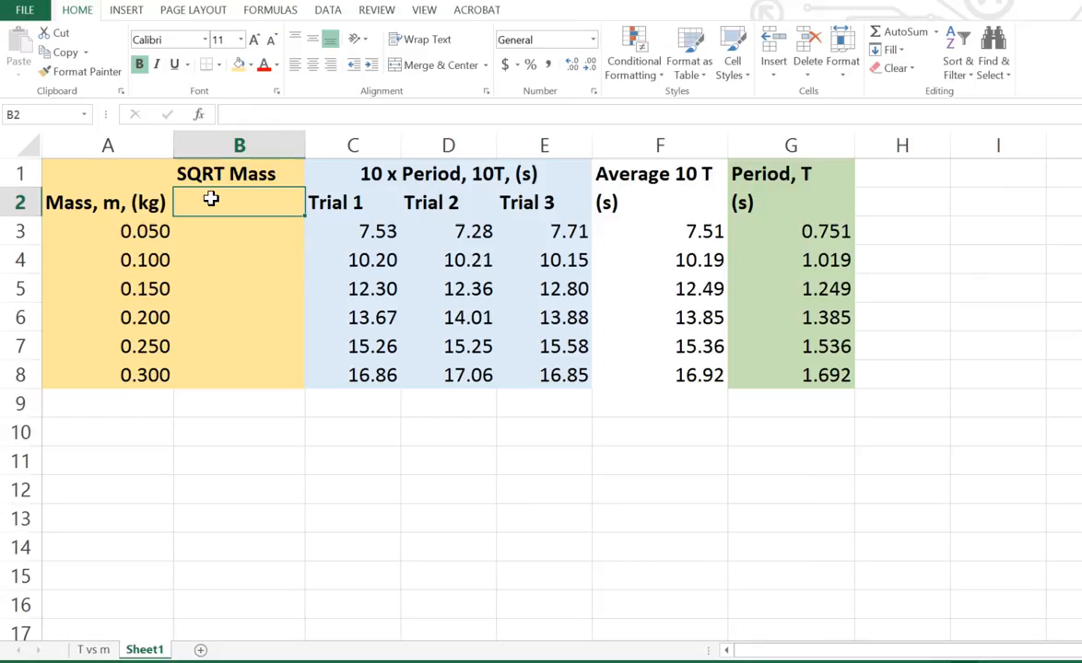
pyautogui.write('sqrt')
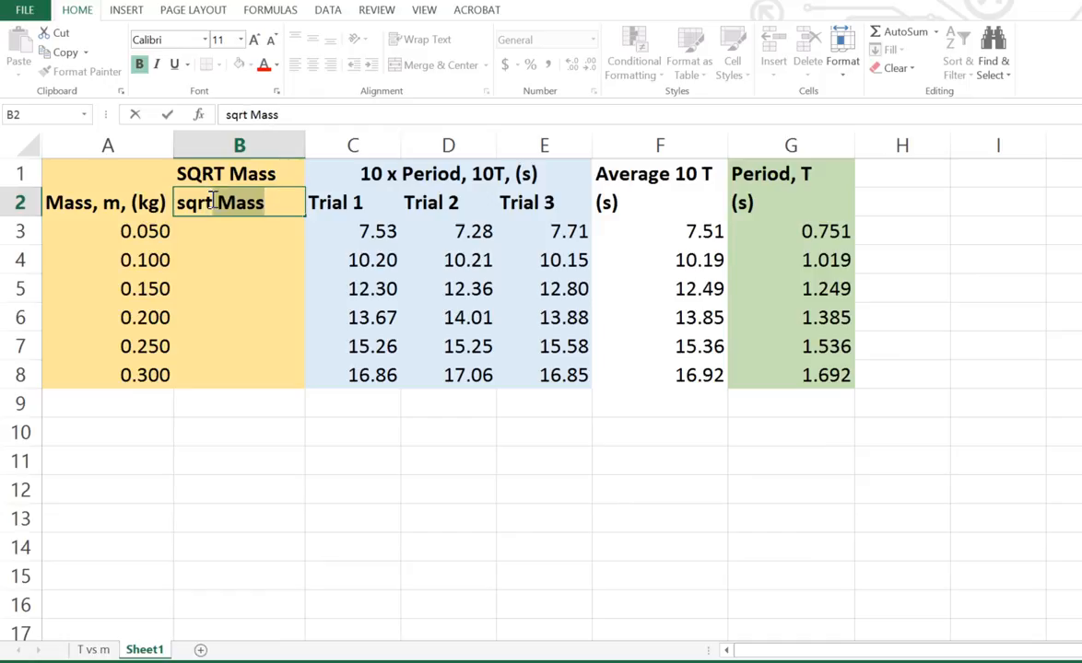
pyautogui.write('kg')
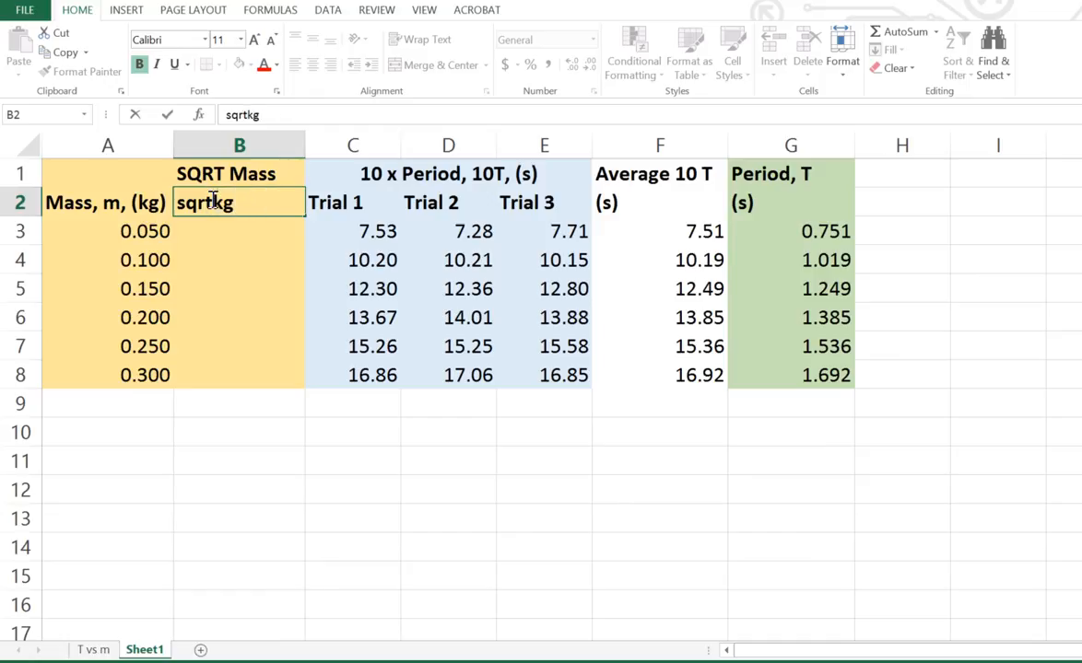
pyautogui.click(211, 201)
pyautogui.press('Return')
pyautogui.click(177, 203)
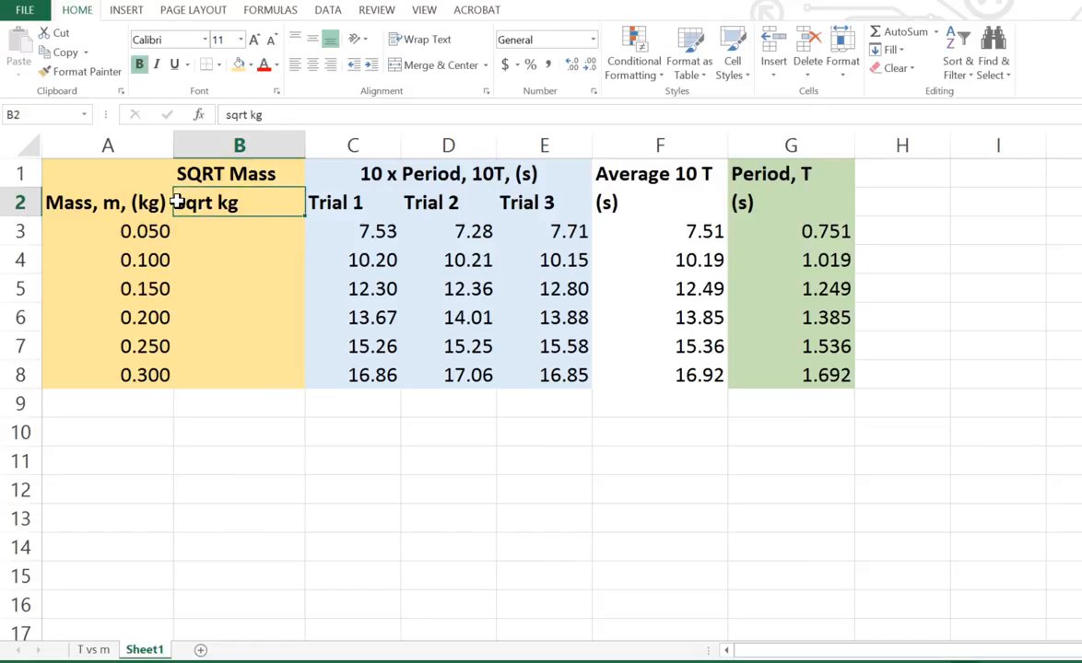
pyautogui.doubleClick(177, 203)
pyautogui.write('(')
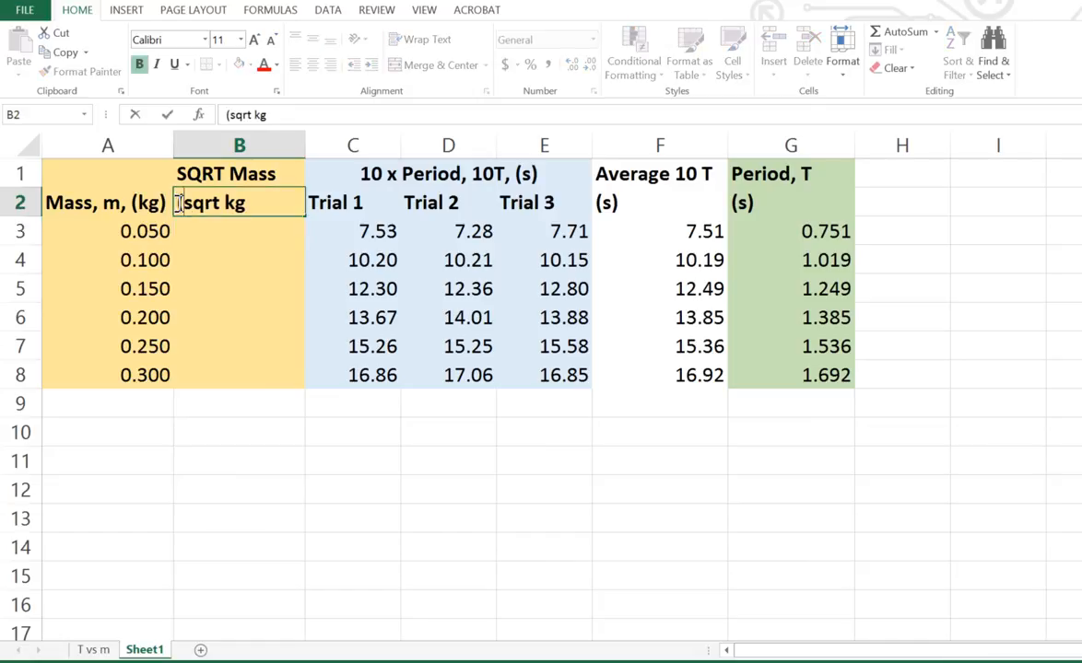
pyautogui.click(264, 202)
pyautogui.write(')')
pyautogui.click(232, 284)
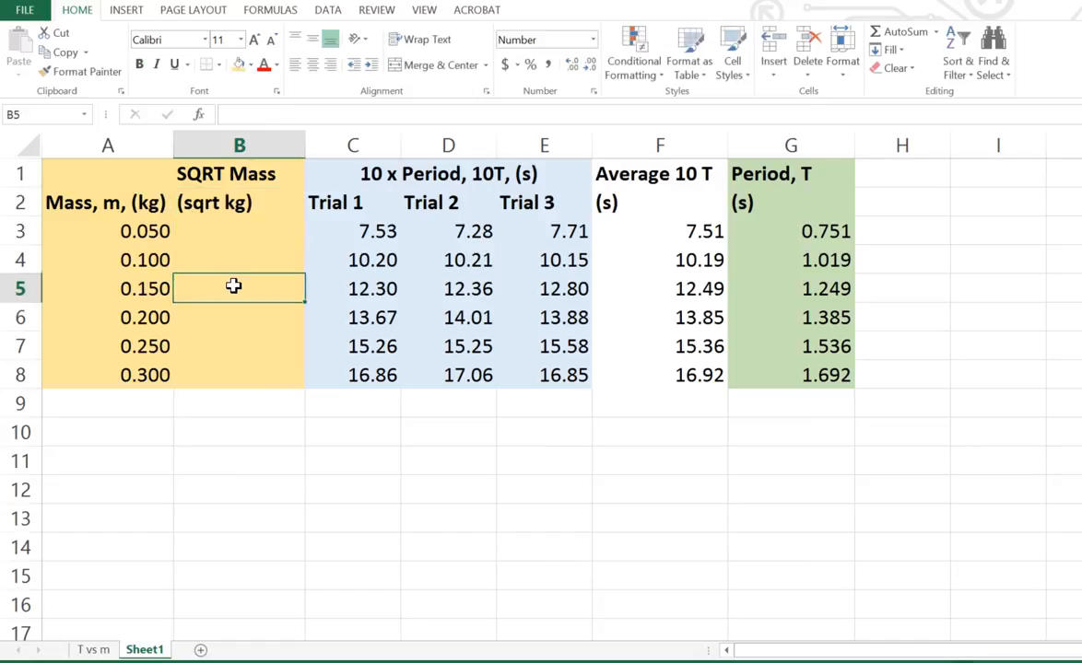
# - Enter the formula =SQRT(A3) in cell B3 to calculate the square root of the first mass
pyautogui.click(211, 231)
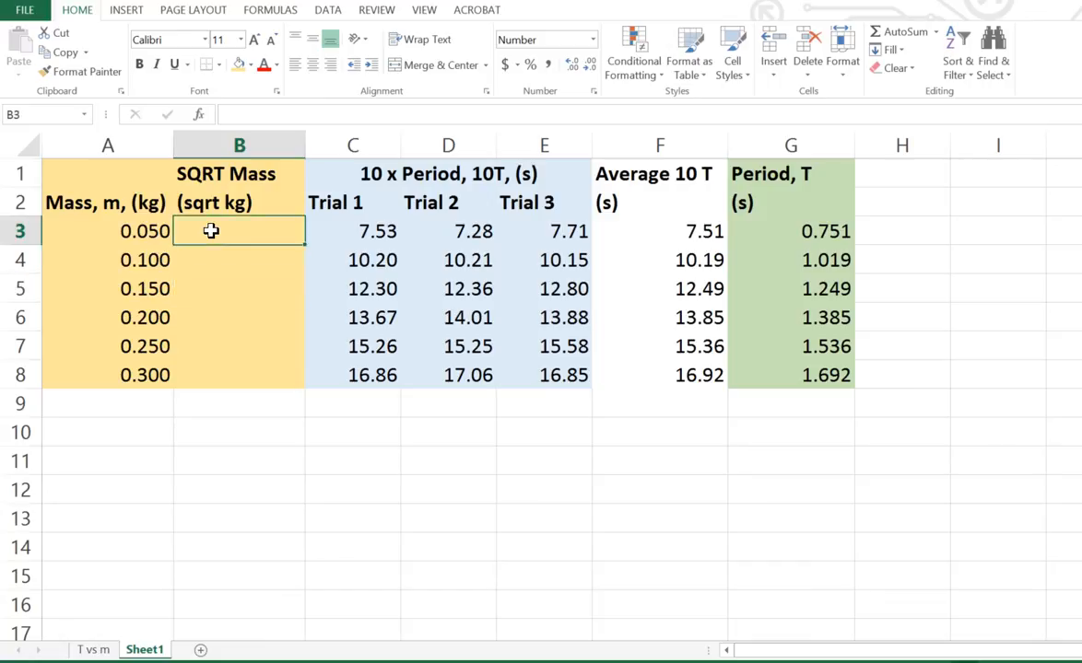
pyautogui.write('=')
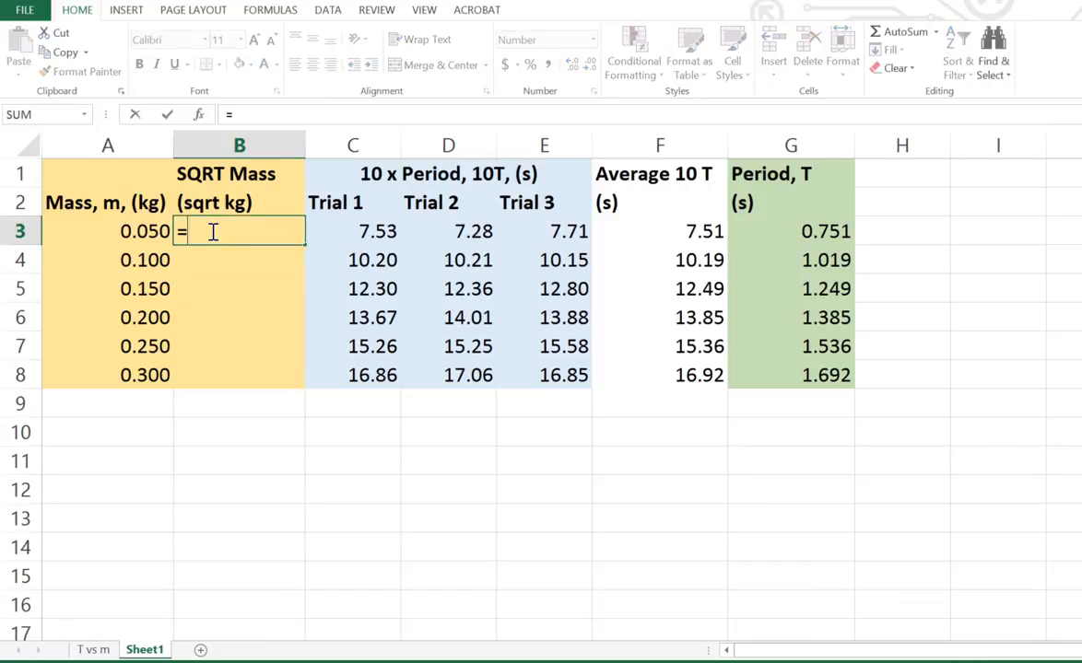
pyautogui.write('s')
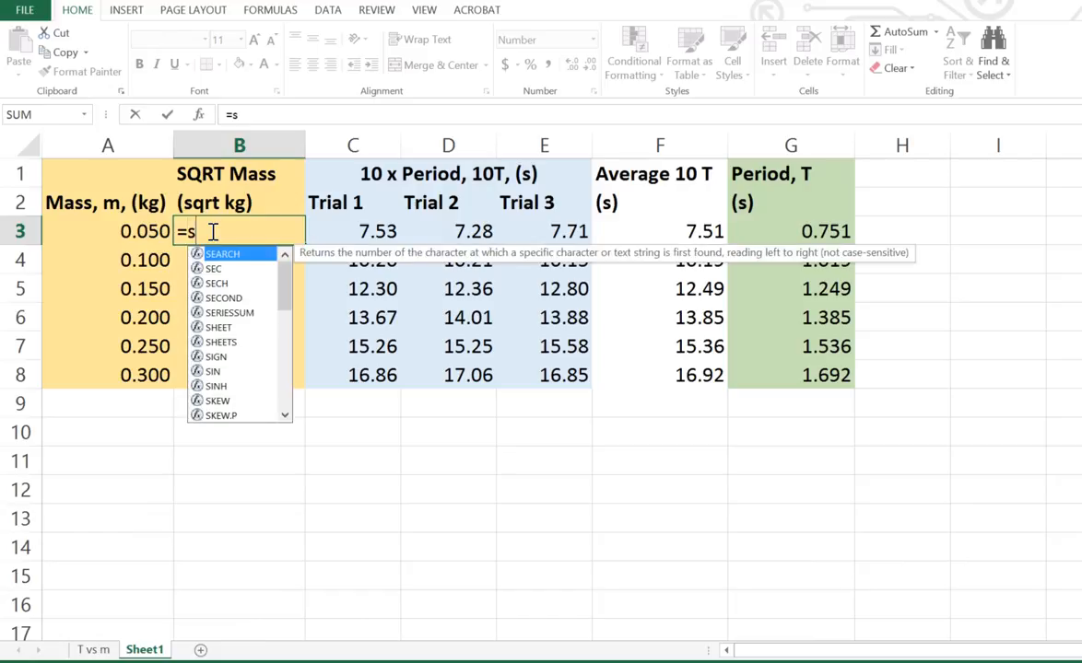
pyautogui.write('qrt')
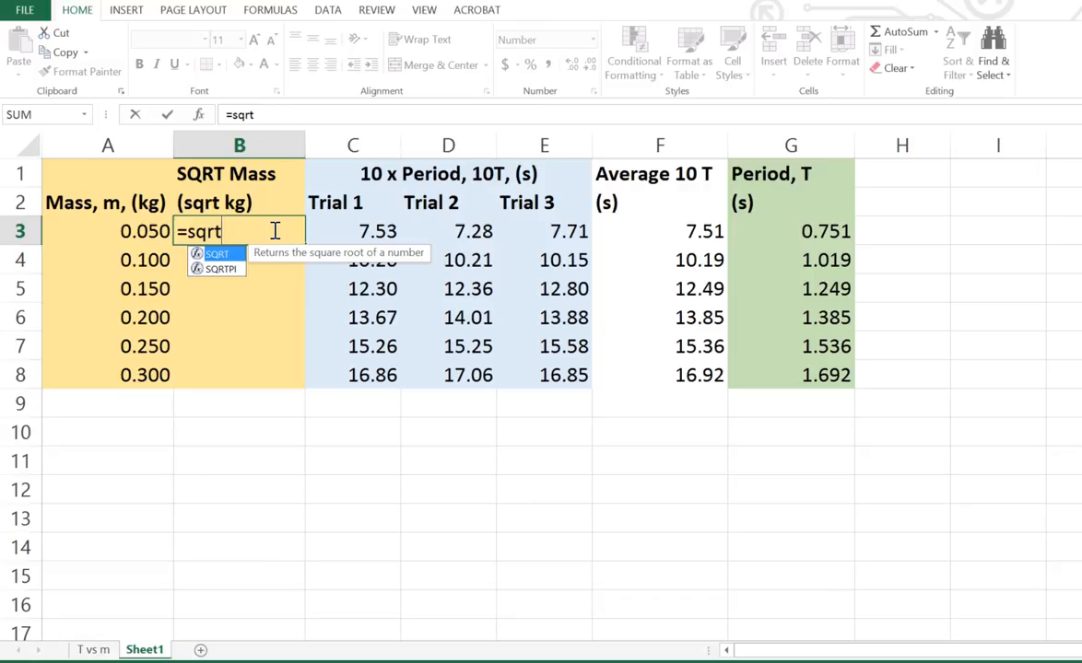
pyautogui.write('(')
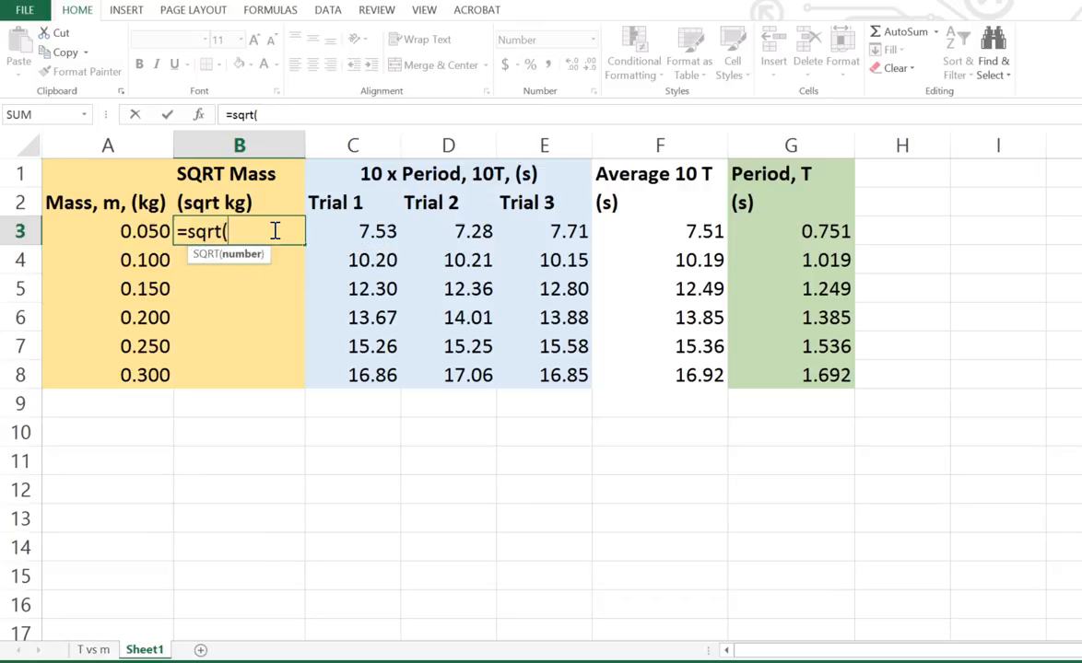
pyautogui.click(135, 231)
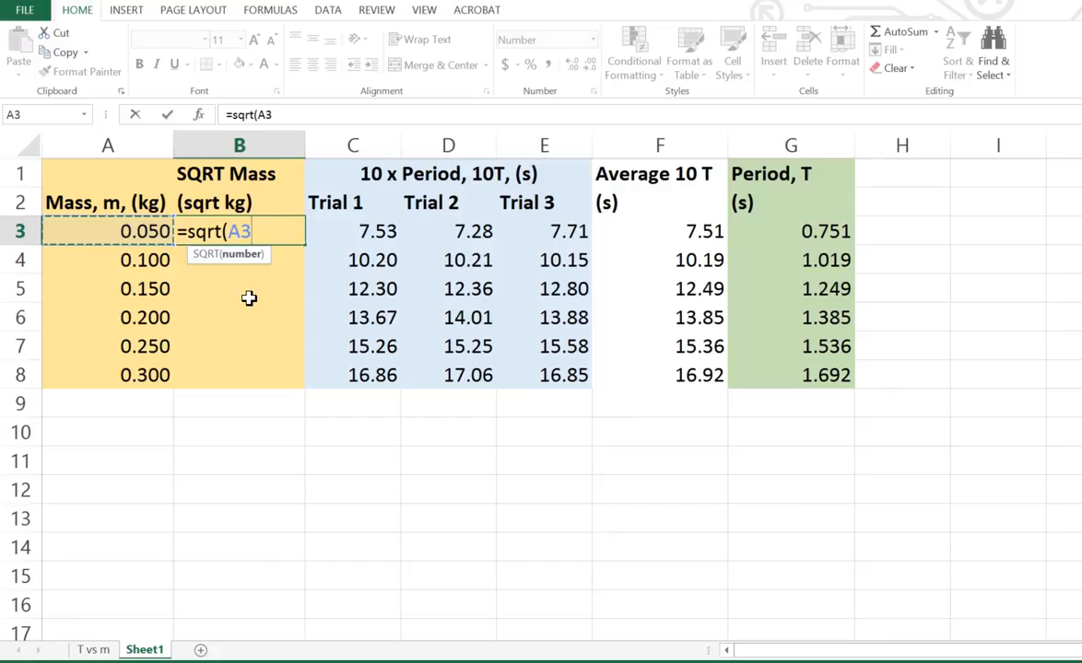
pyautogui.write(')')
pyautogui.press('Return')
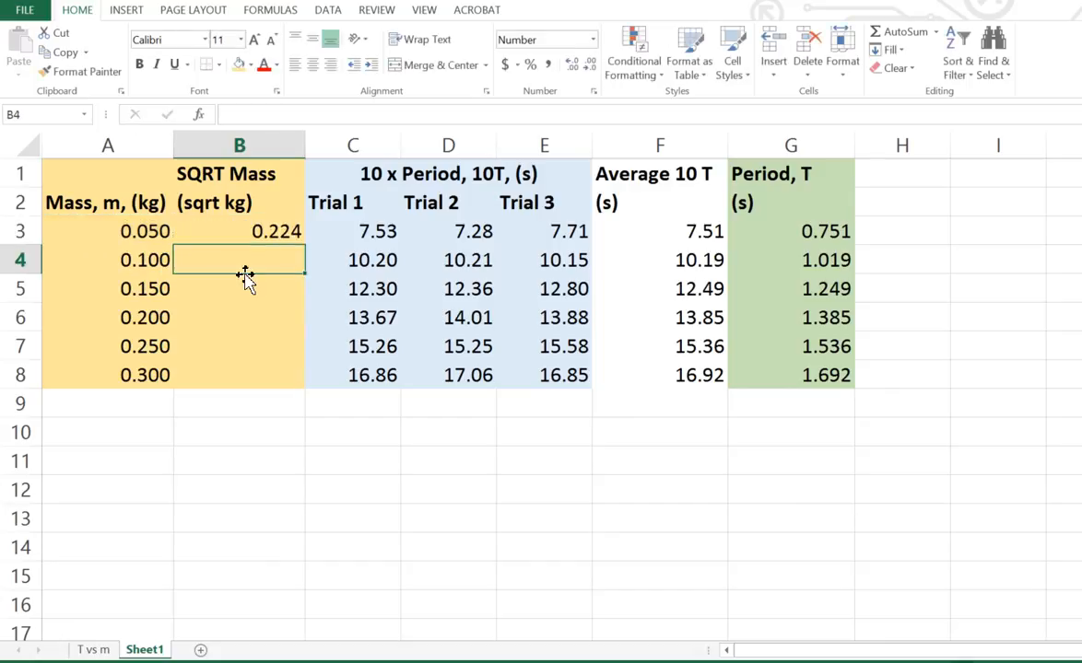
# - Fill the square root formula from B3 down through B8
pyautogui.click(277, 231)
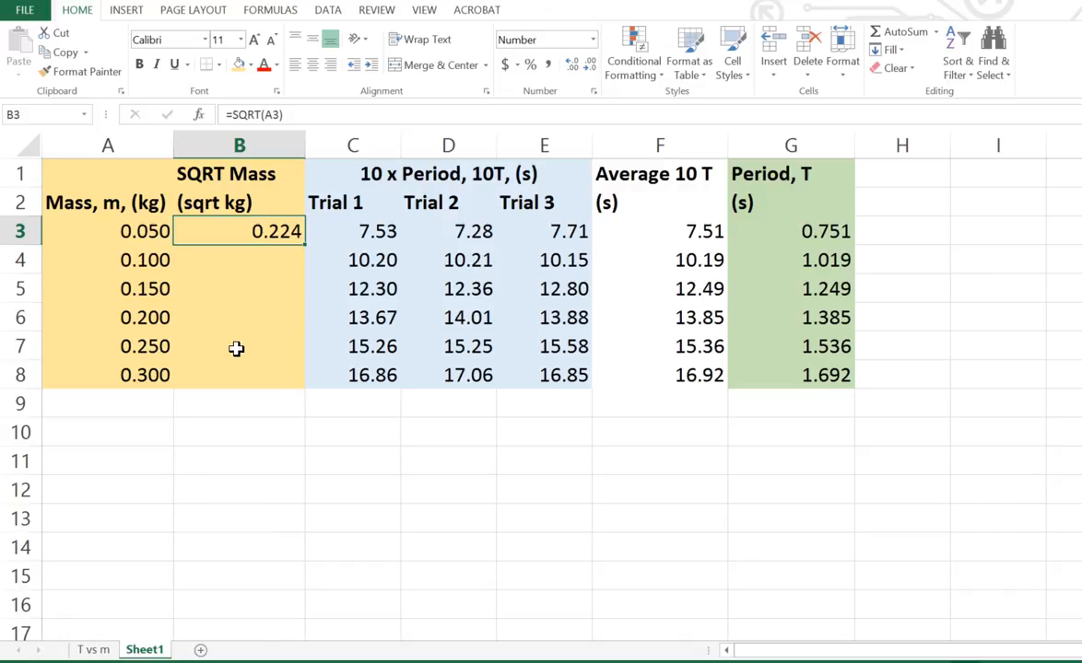
pyautogui.doubleClick(305, 244)
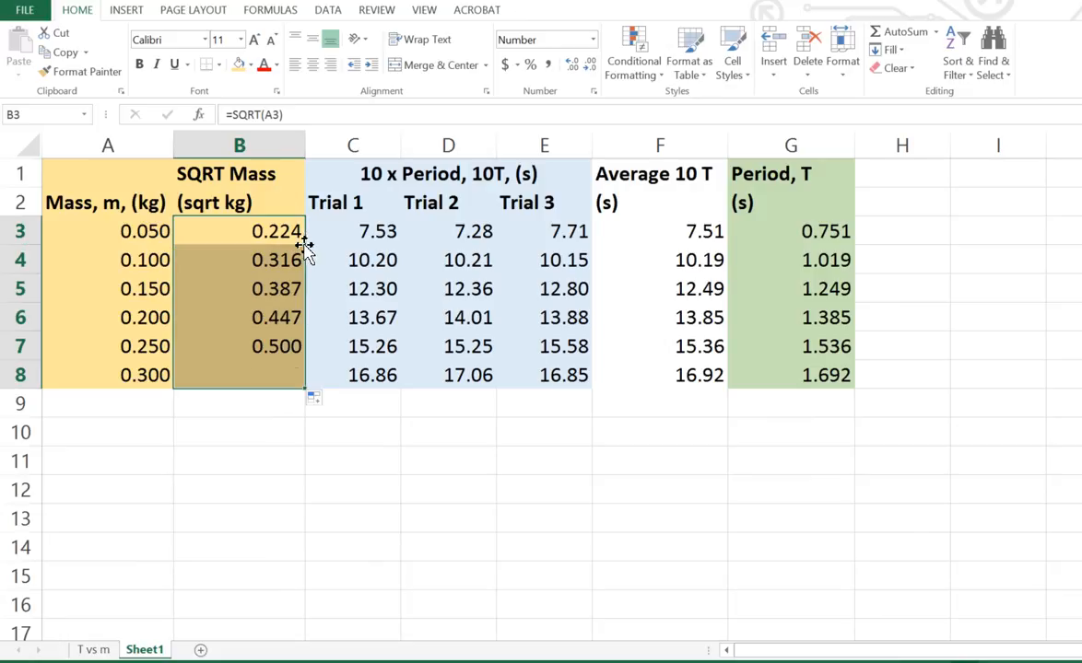
pyautogui.click(357, 451)
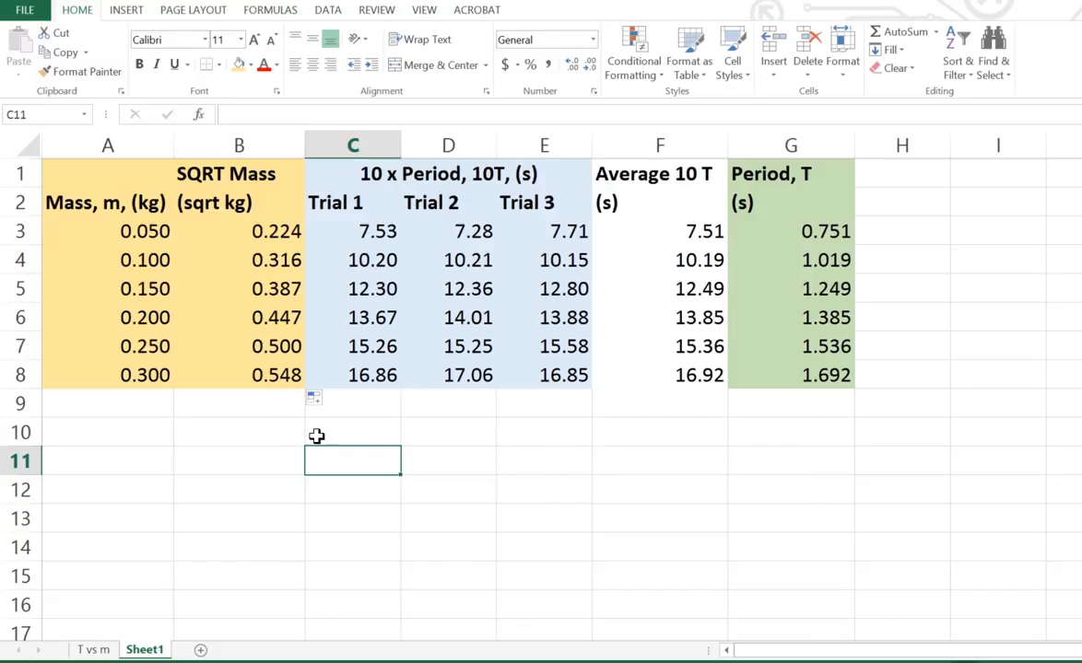
# - Insert a markers-only scatter chart of Period T (G3:G8) against SQRT Mass (B3:B8)
pyautogui.moveTo(267, 231); pyautogui.dragTo(280, 362)
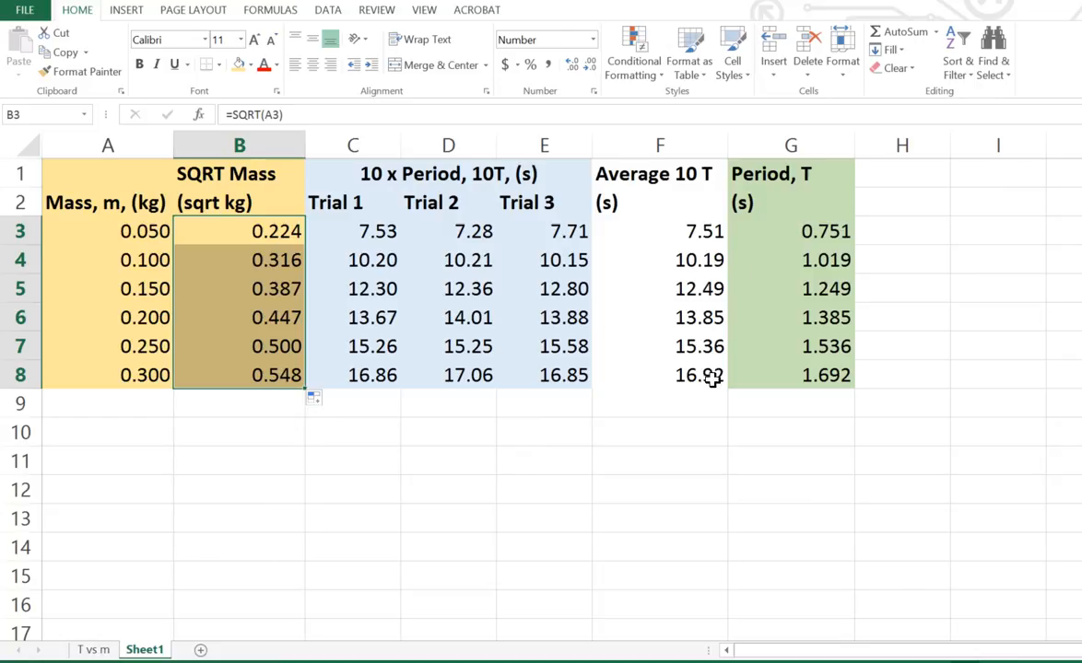
pyautogui.click(784, 230)
pyautogui.moveTo(783, 231); pyautogui.dragTo(787, 371)
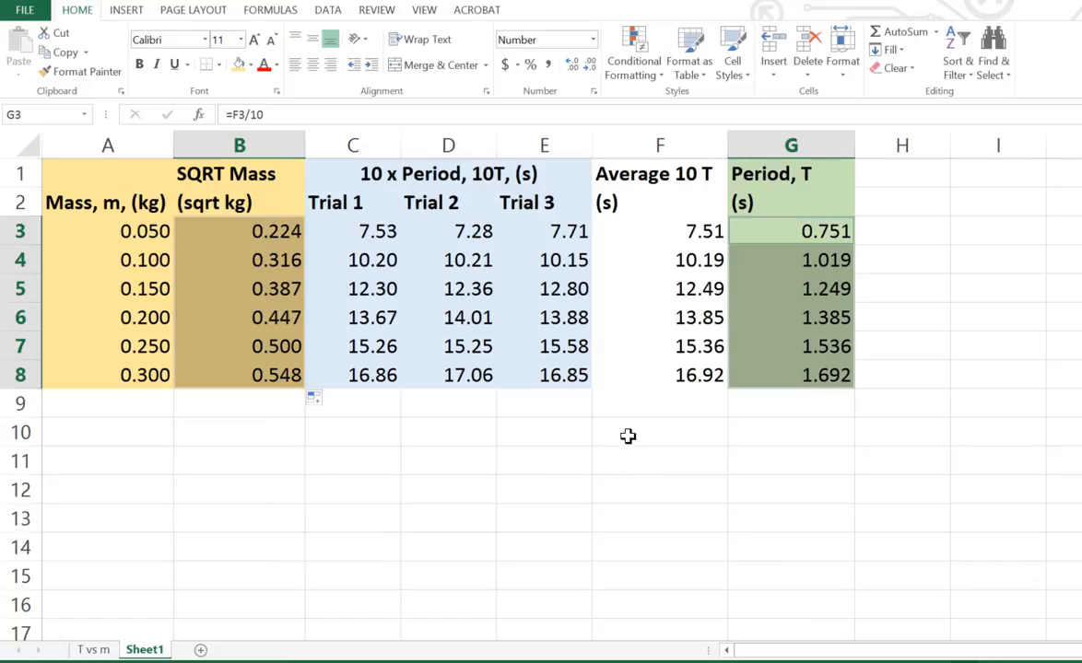
pyautogui.click(131, 17)
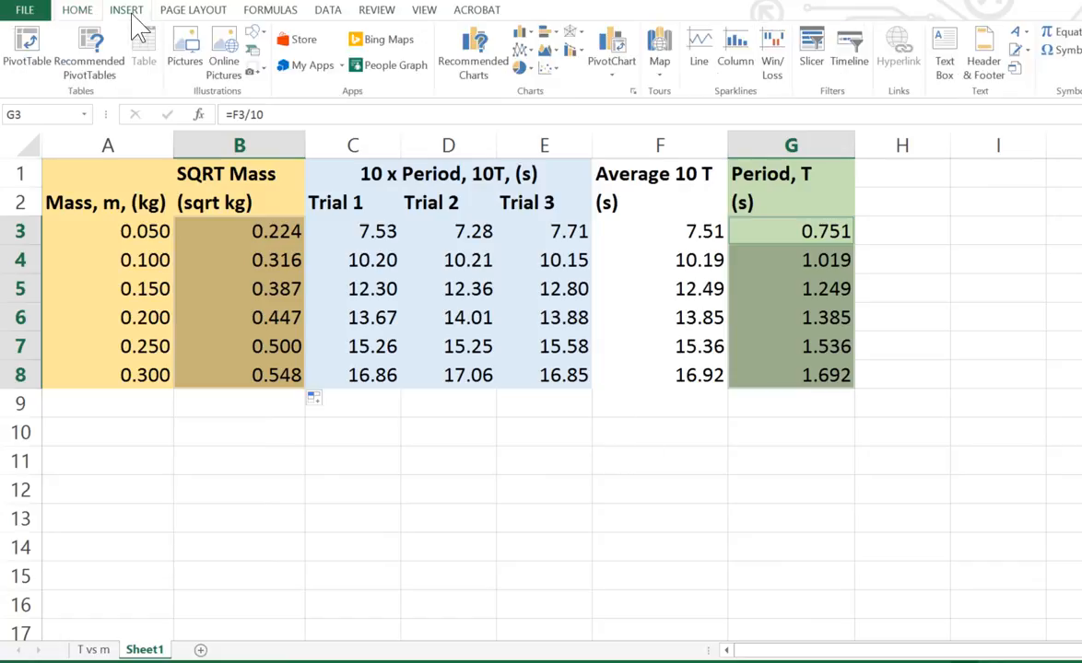
pyautogui.click(551, 68)
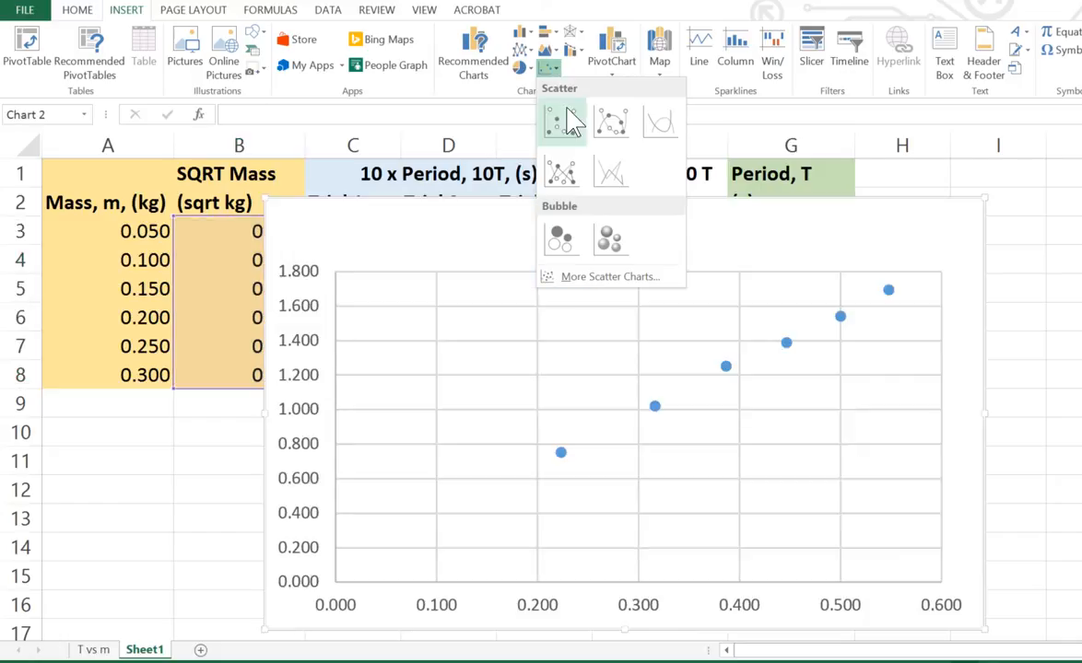
pyautogui.click(565, 113)
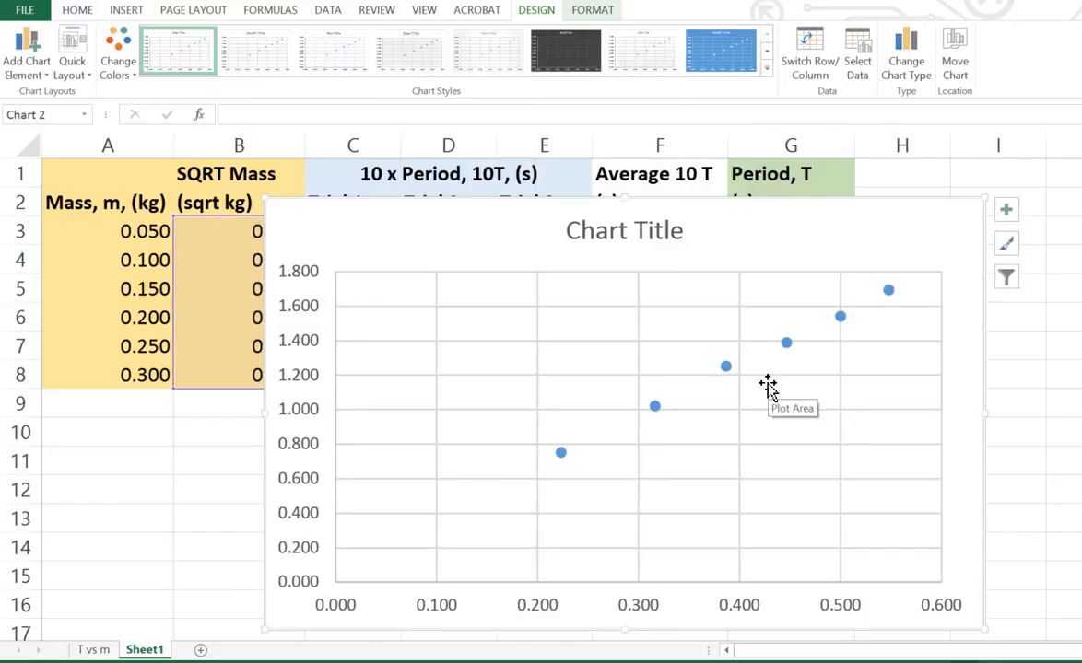
# - Reposition the scatter chart over the data table and add axis titles to it
pyautogui.moveTo(759, 252); pyautogui.dragTo(607, 241)
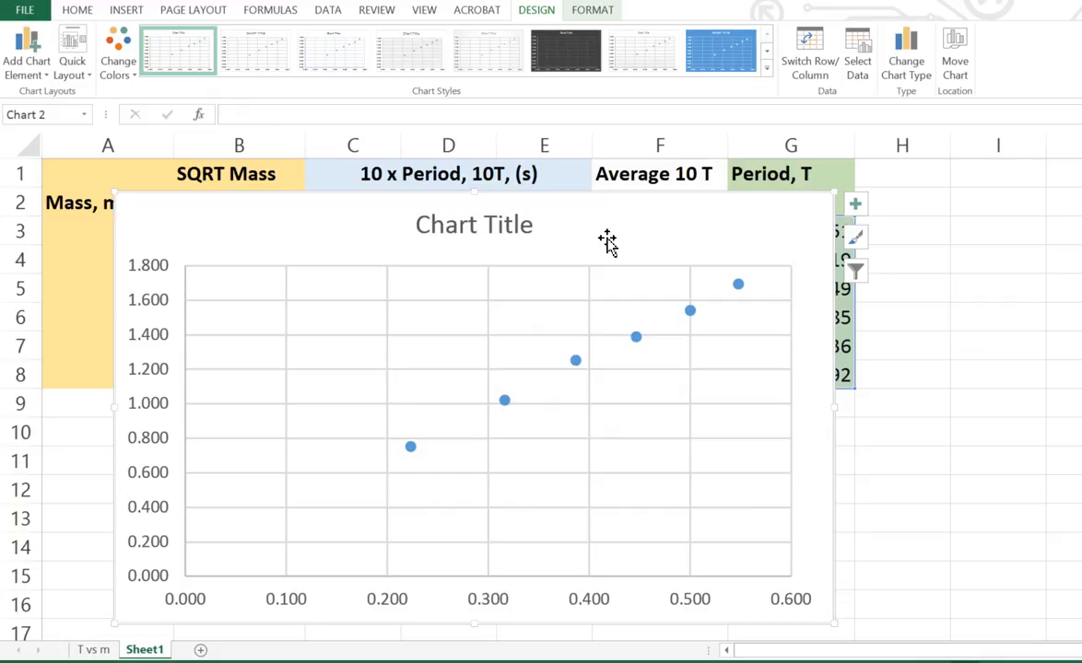
pyautogui.moveTo(607, 240); pyautogui.dragTo(576, 227)
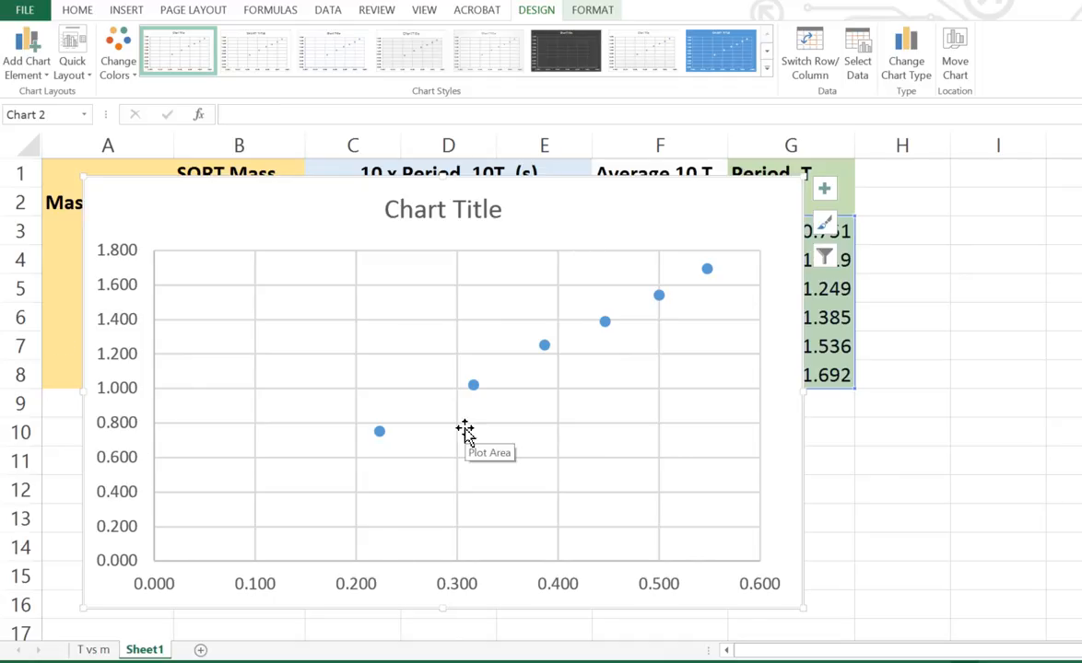
pyautogui.click(824, 190)
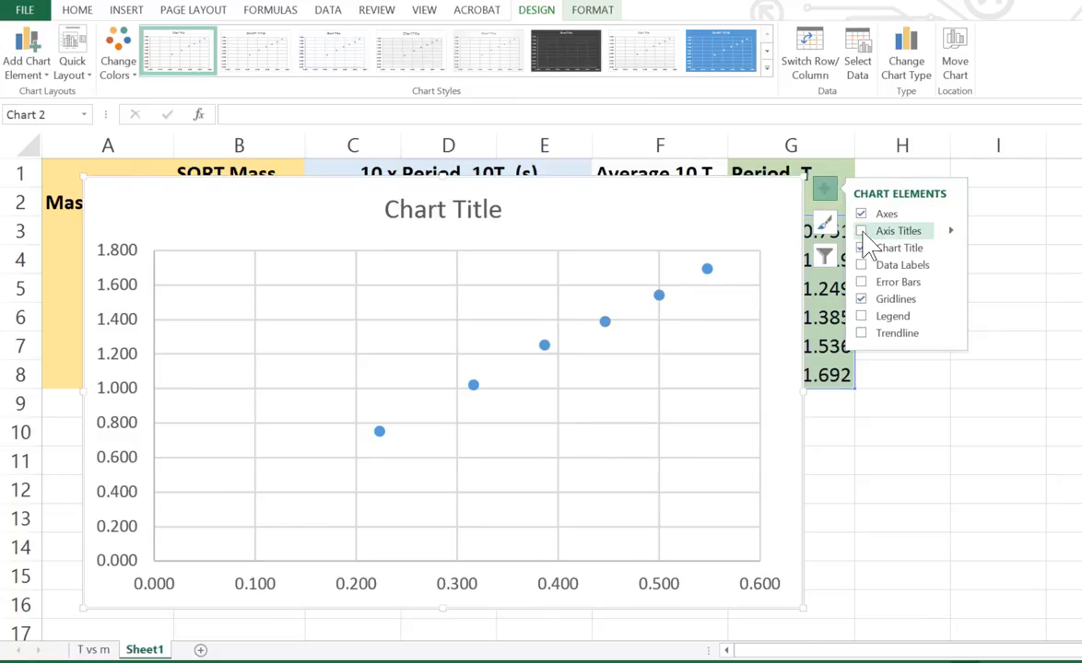
pyautogui.click(862, 232)
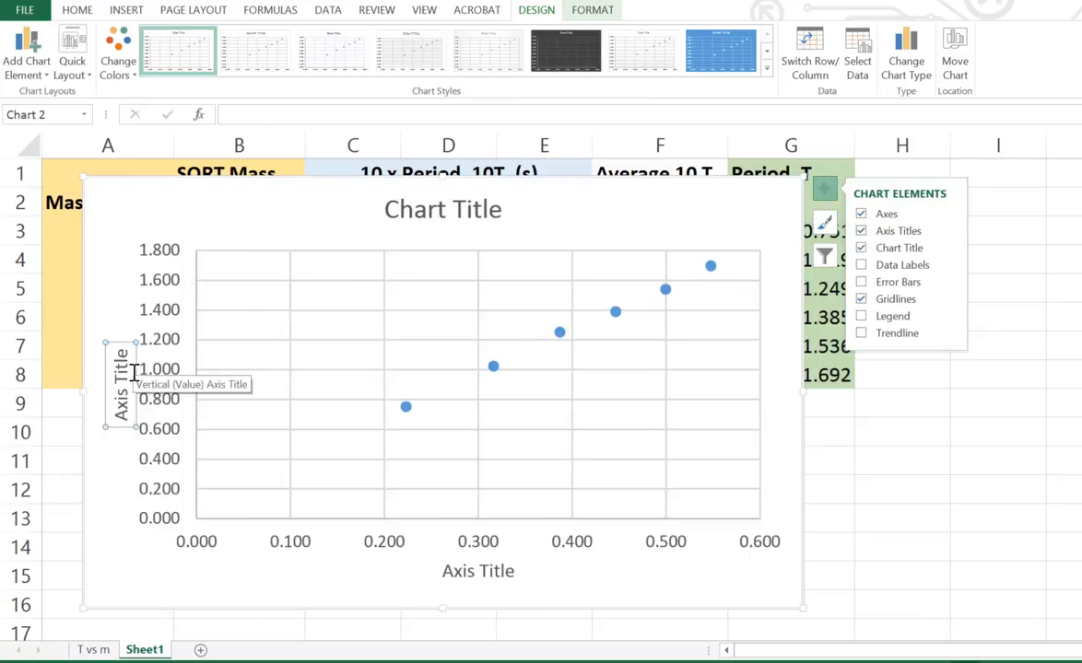
# - Set the scatter chart's horizontal axis title to "SQRT Mass, (m^0.5)"
pyautogui.click(471, 573)
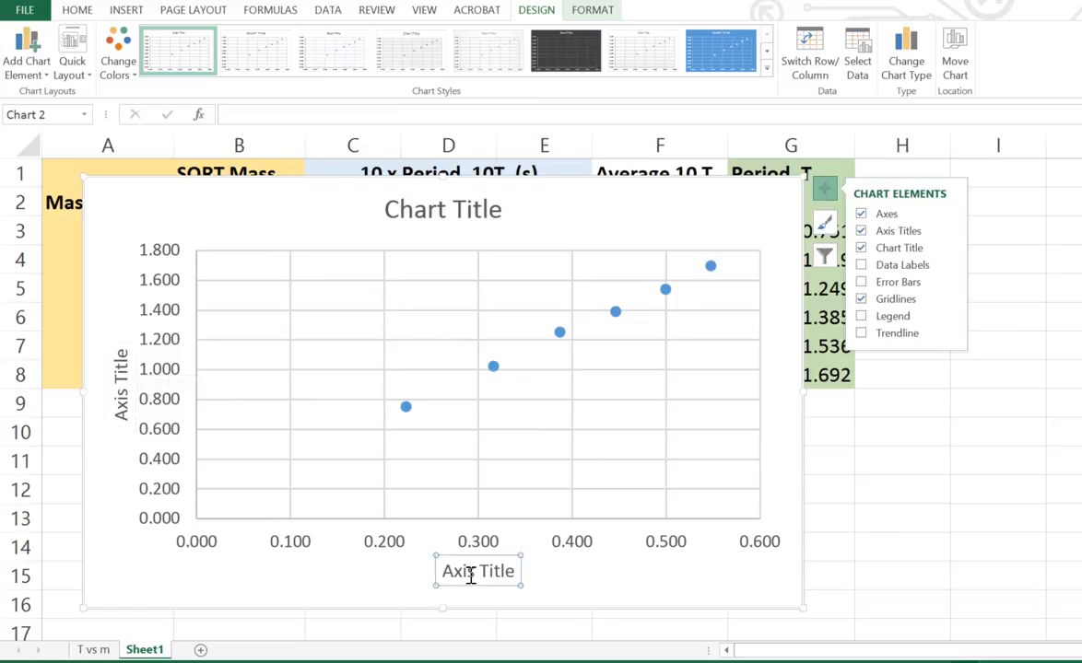
pyautogui.write('SQRT')
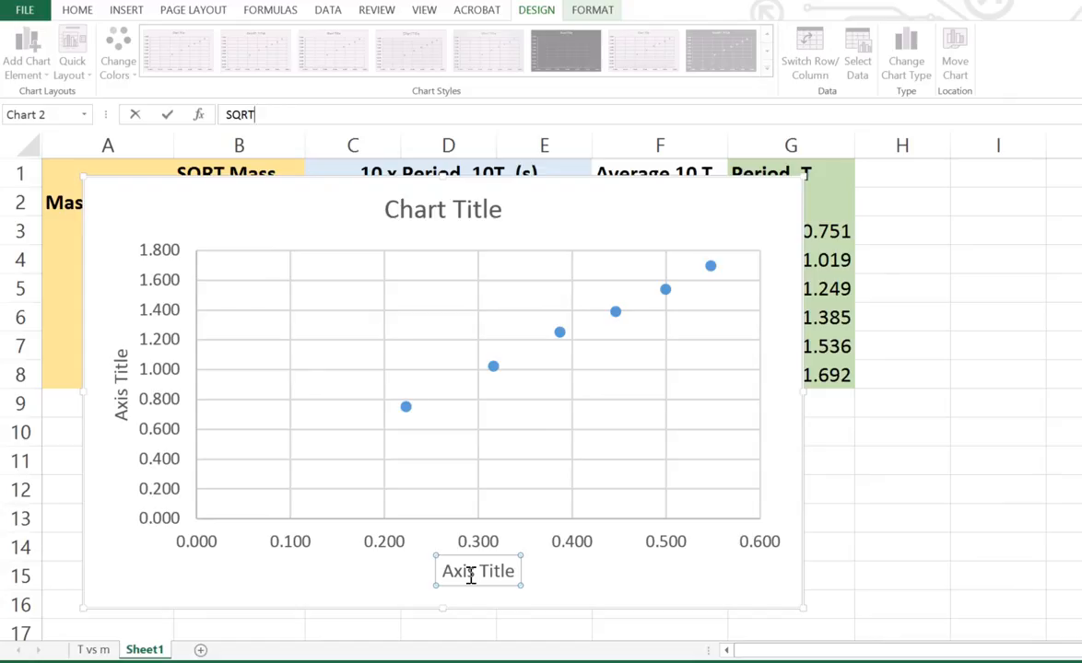
pyautogui.write(' Mass, (')
pyautogui.write('m^')
pyautogui.write('0.5)')
pyautogui.press('Return')
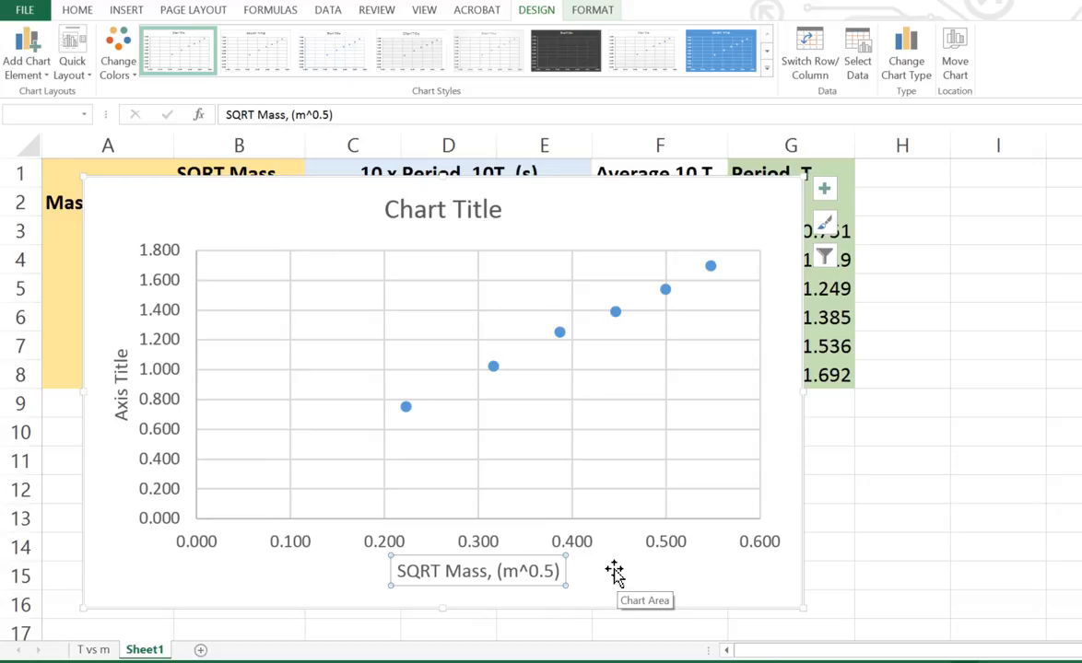
# - Set the scatter chart's vertical axis title to "Period, T, (s)"
pyautogui.click(127, 366)
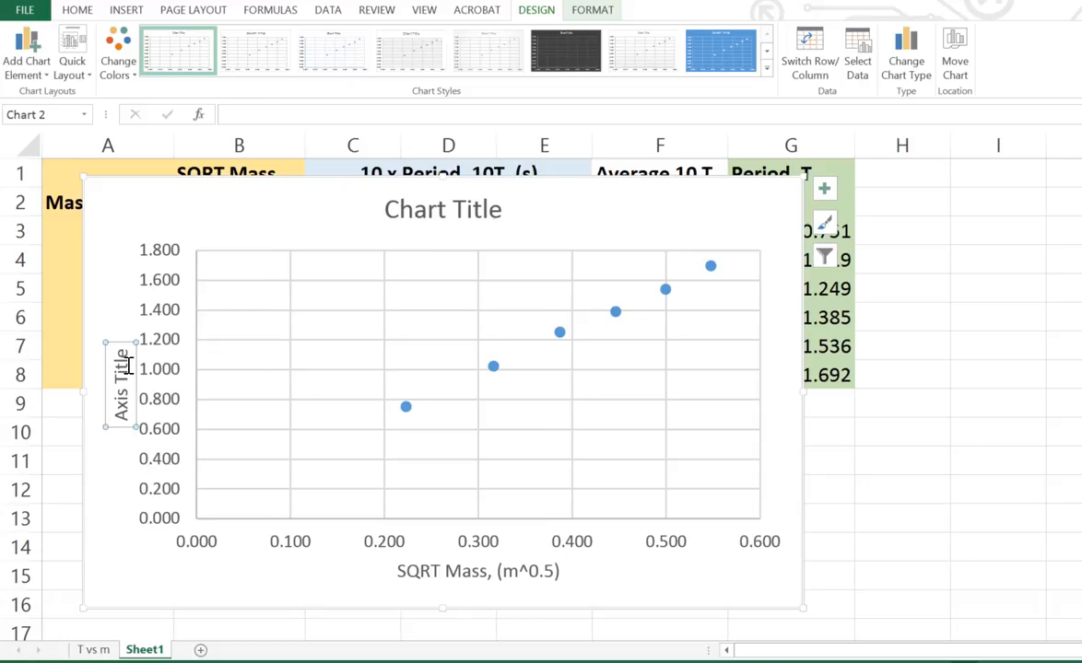
pyautogui.write('Period, T')
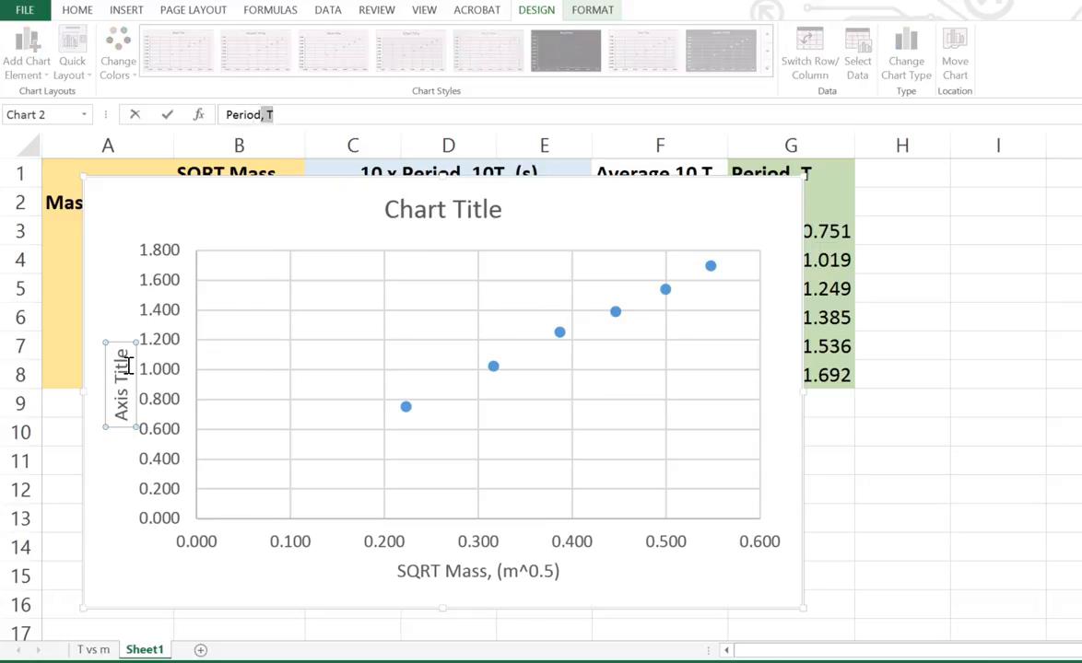
pyautogui.write(', (s)')
pyautogui.press('Return')
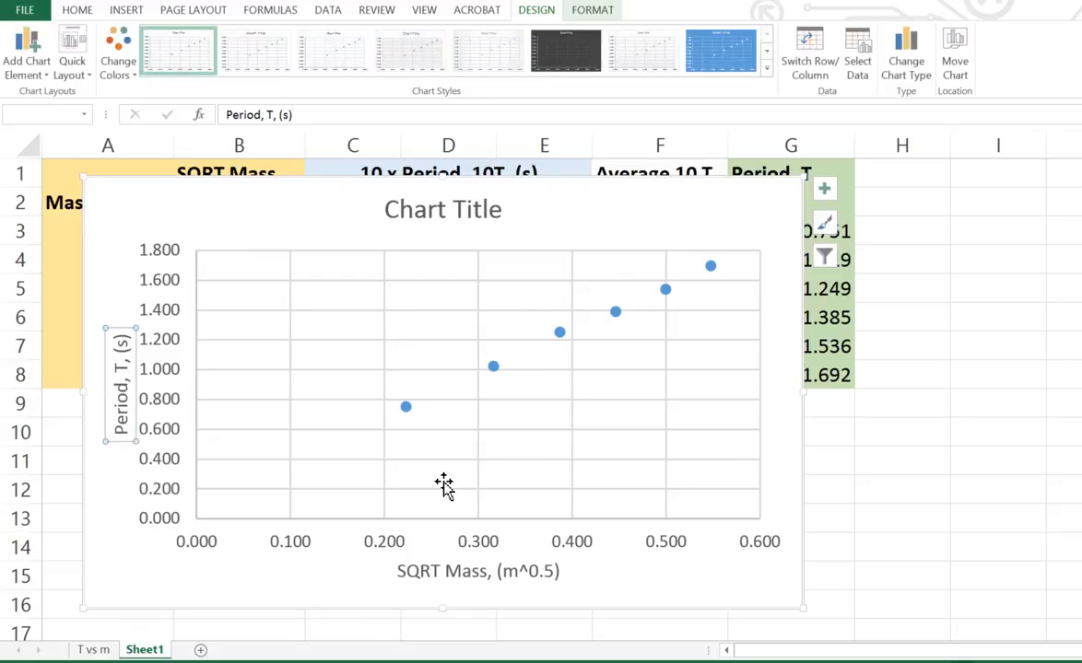
# - Set the chart title to "The relationship between Period and SQRT mass"
pyautogui.click(458, 213)
pyautogui.write('The r')
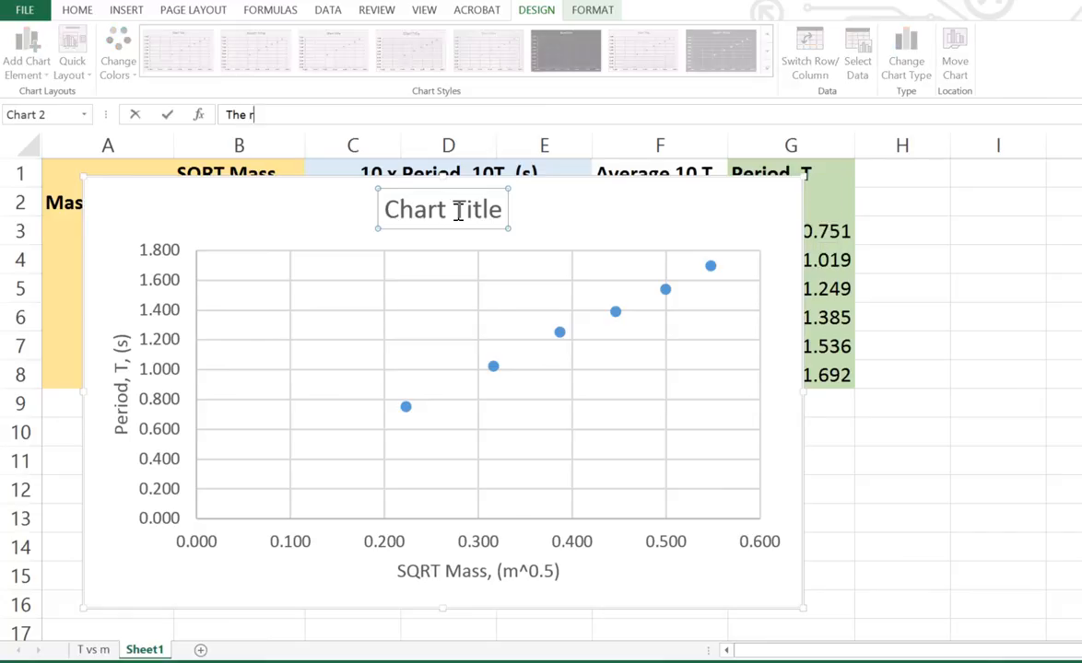
pyautogui.write('elatin')
pyautogui.press('BackSpace')
pyautogui.press('BackSpace')
pyautogui.write('ionship between ')
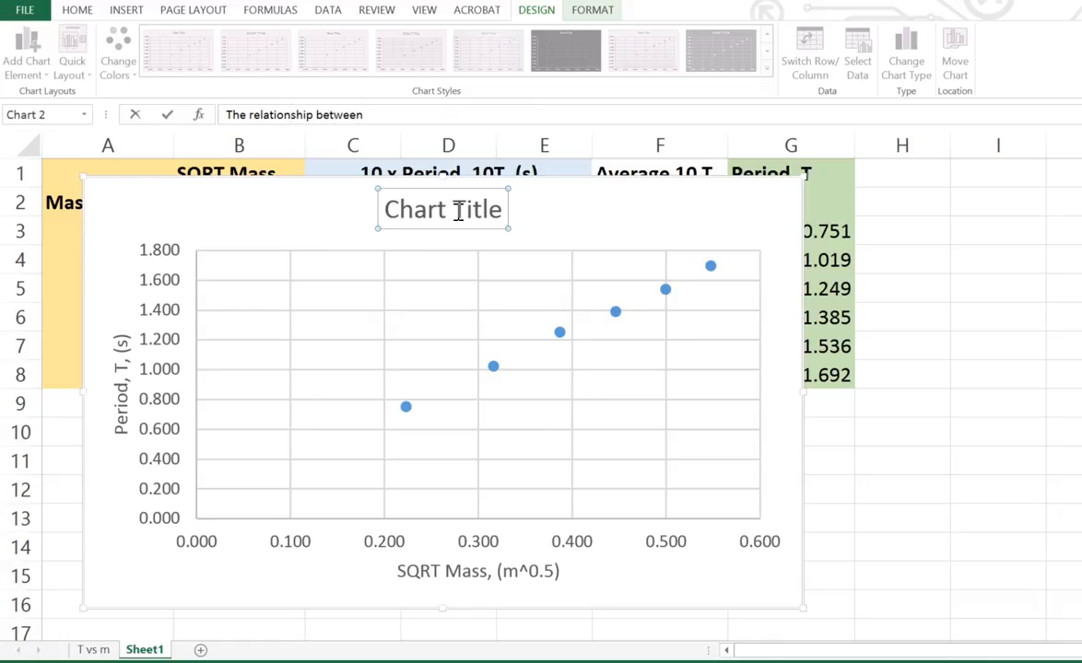
pyautogui.write('Period and SQRT')
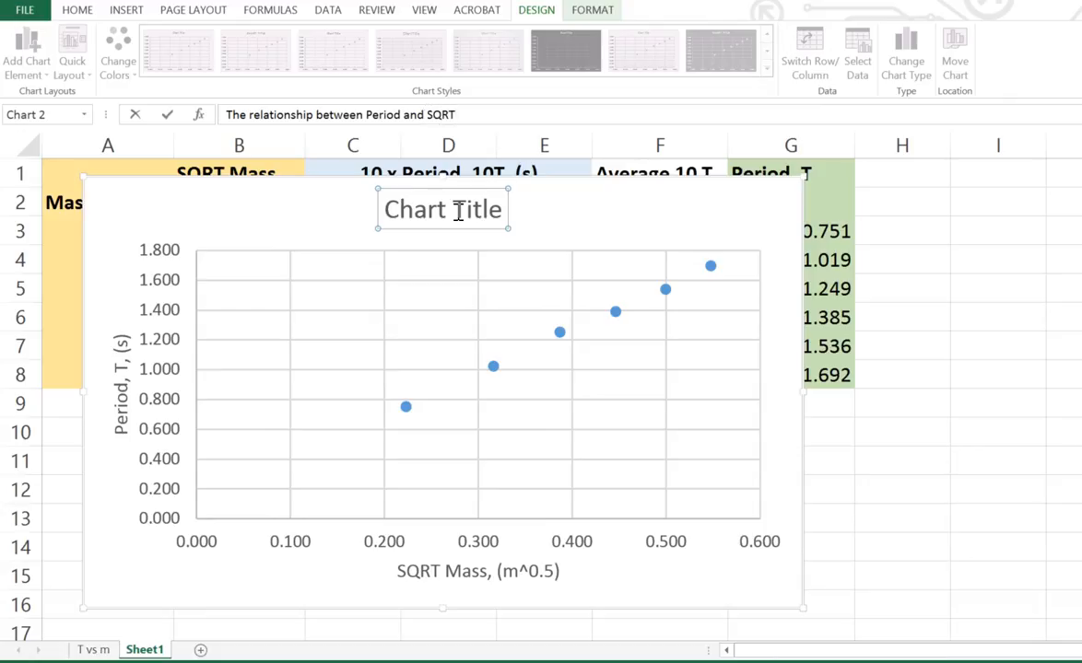
pyautogui.write(' mass')
pyautogui.press('Return')
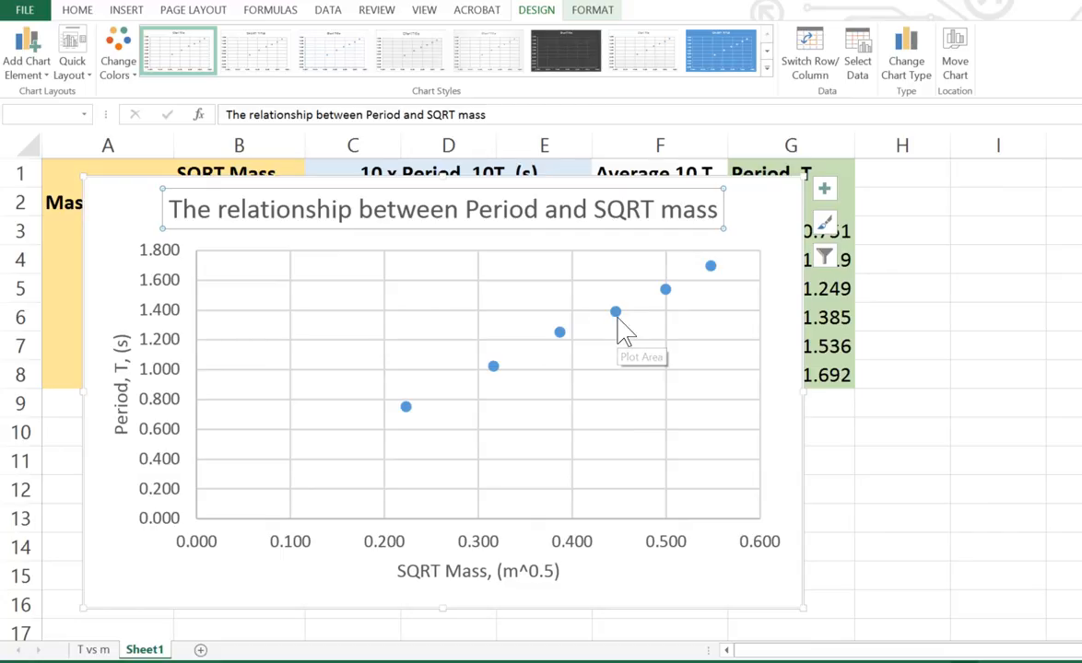
# - Add a linear trendline to the plotted data series and display its equation on the chart
pyautogui.moveTo(616, 314)
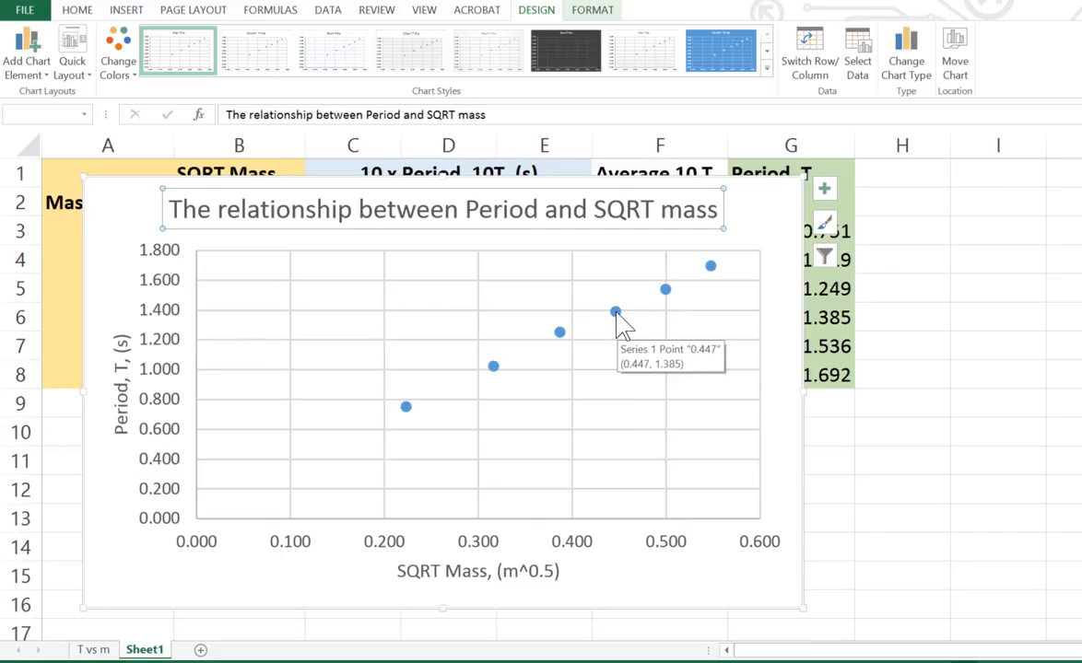
pyautogui.click(615, 315)
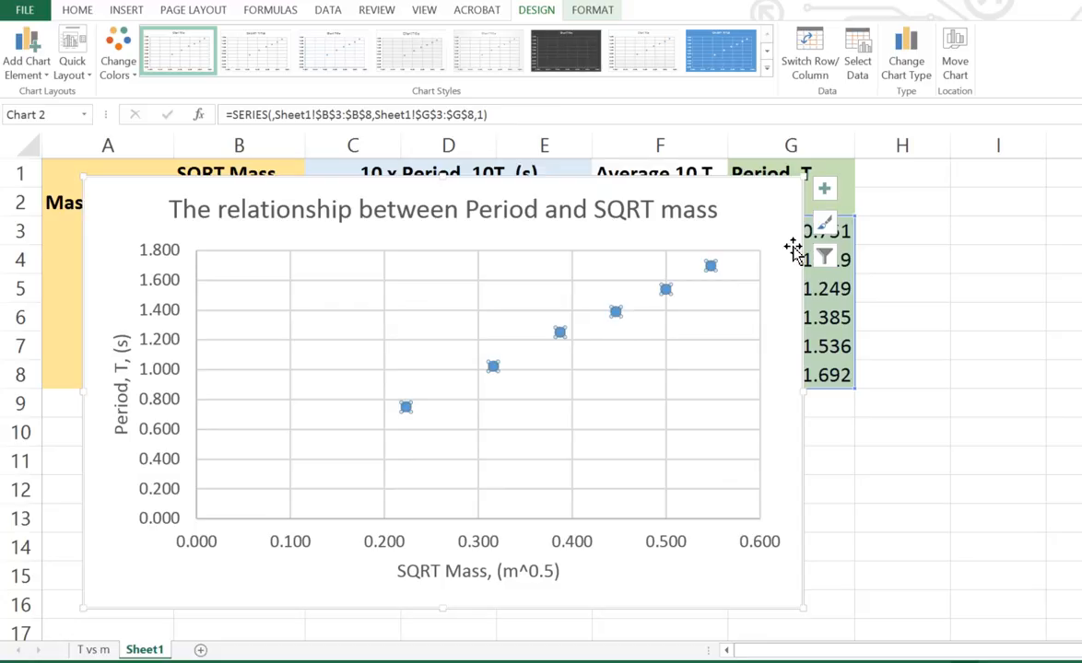
pyautogui.click(823, 192)
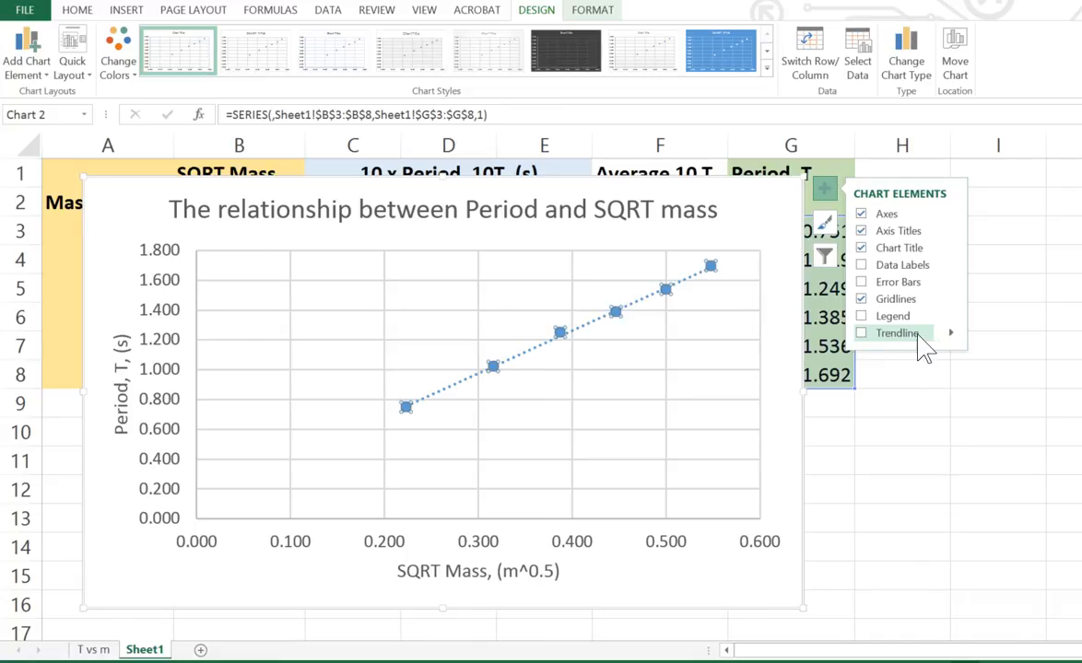
pyautogui.click(951, 334)
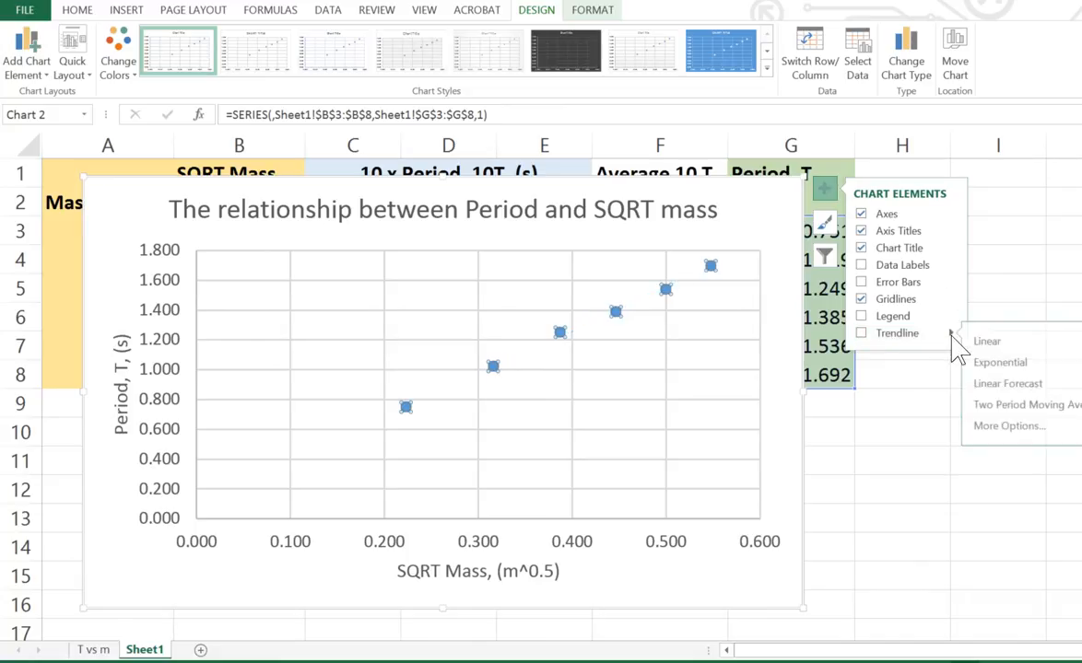
pyautogui.click(1000, 426)
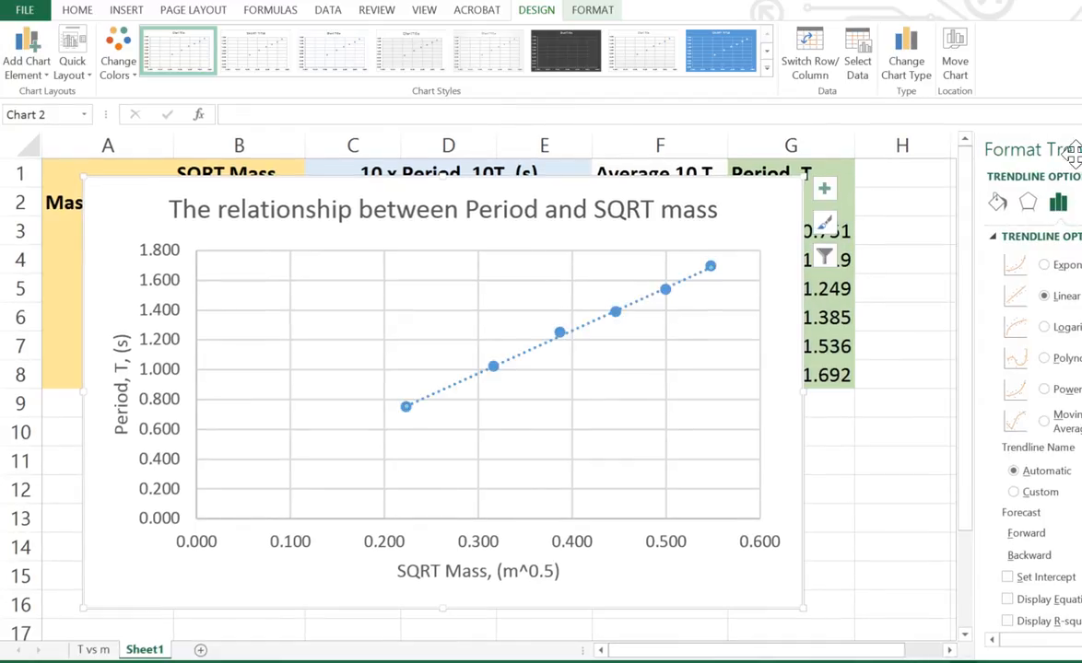
pyautogui.moveTo(972, 335); pyautogui.dragTo(882, 352)
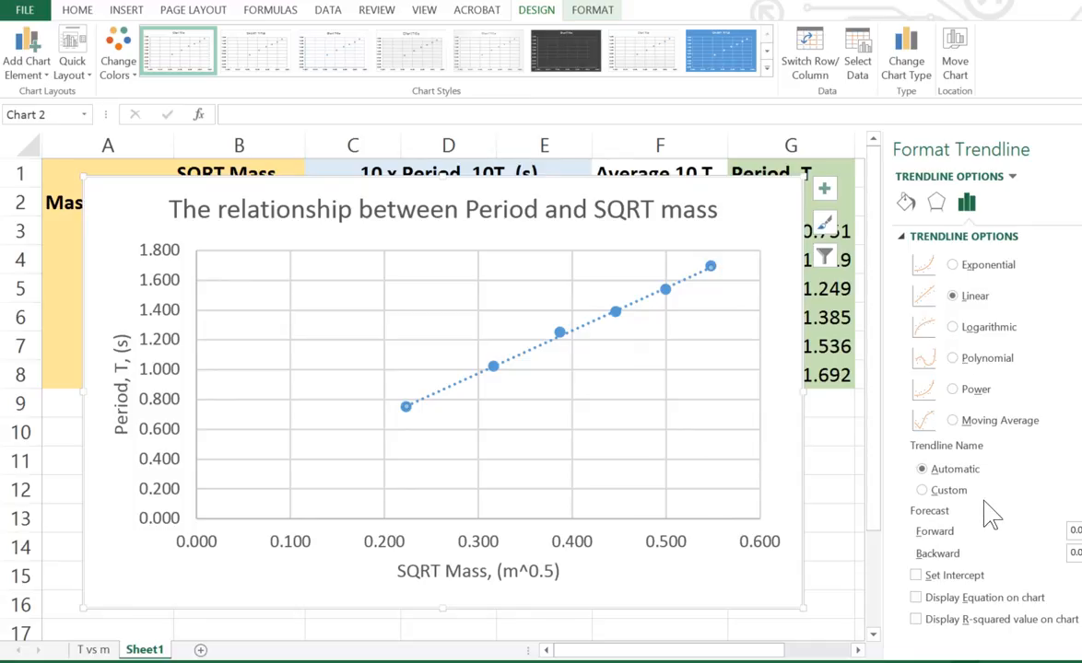
pyautogui.click(916, 598)
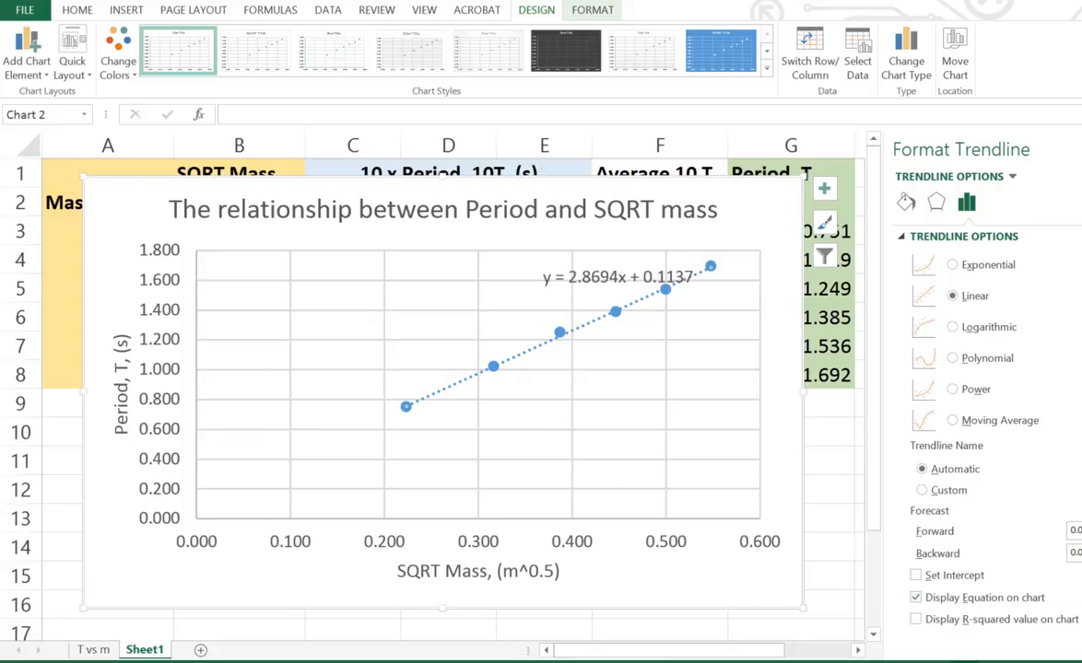
pyautogui.click(1080, 149)
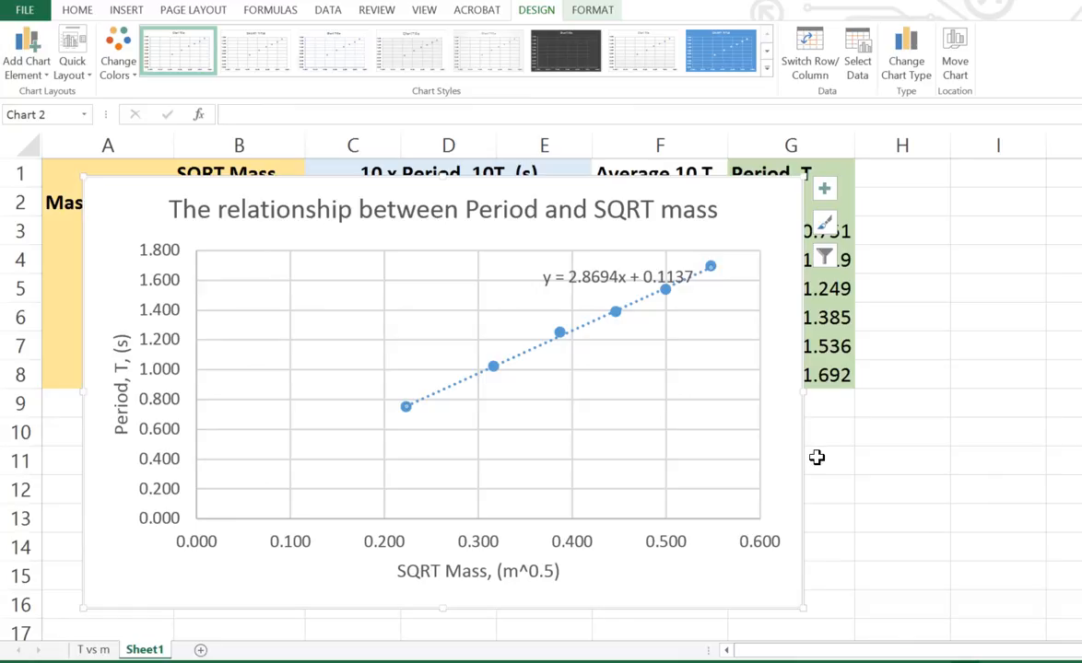
# - Move the trendline equation label off the data points into the empty plot area above the line
pyautogui.click(807, 541)
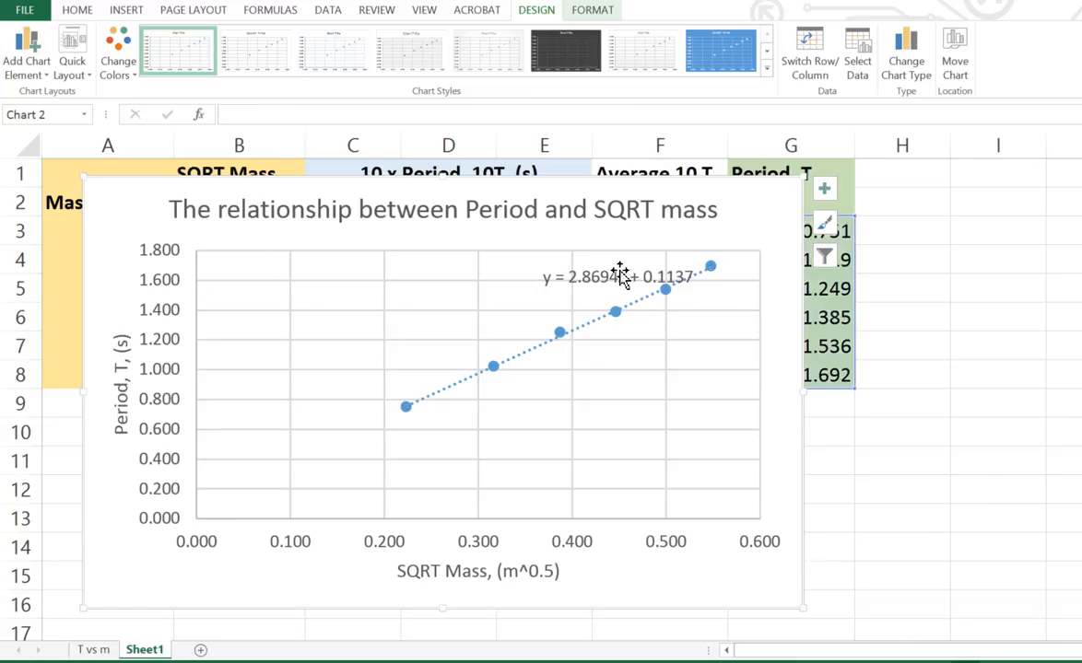
pyautogui.click(598, 281)
pyautogui.moveTo(588, 265); pyautogui.dragTo(406, 276)
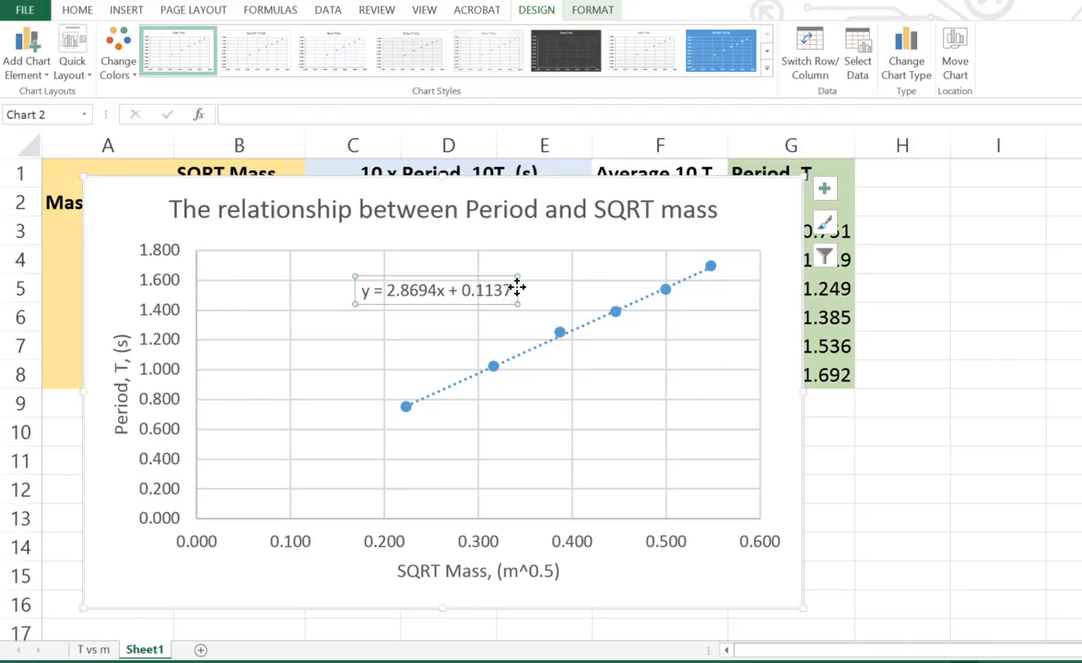
# - Enlarge the trendline equation label's font to size 14
pyautogui.click(371, 292)
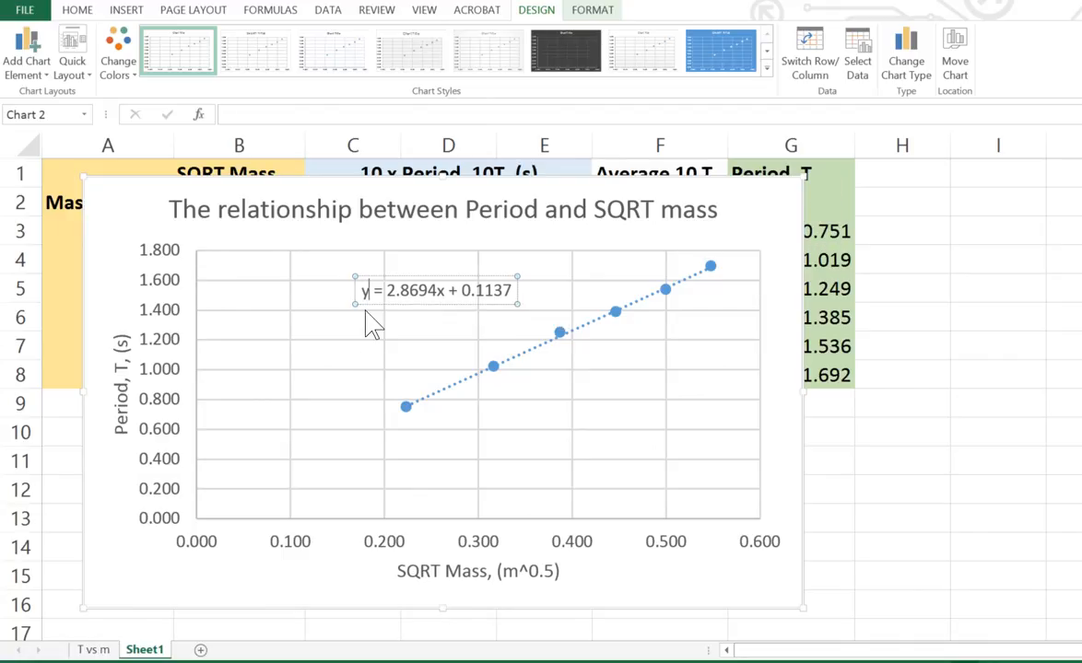
pyautogui.click(436, 313)
pyautogui.click(435, 300)
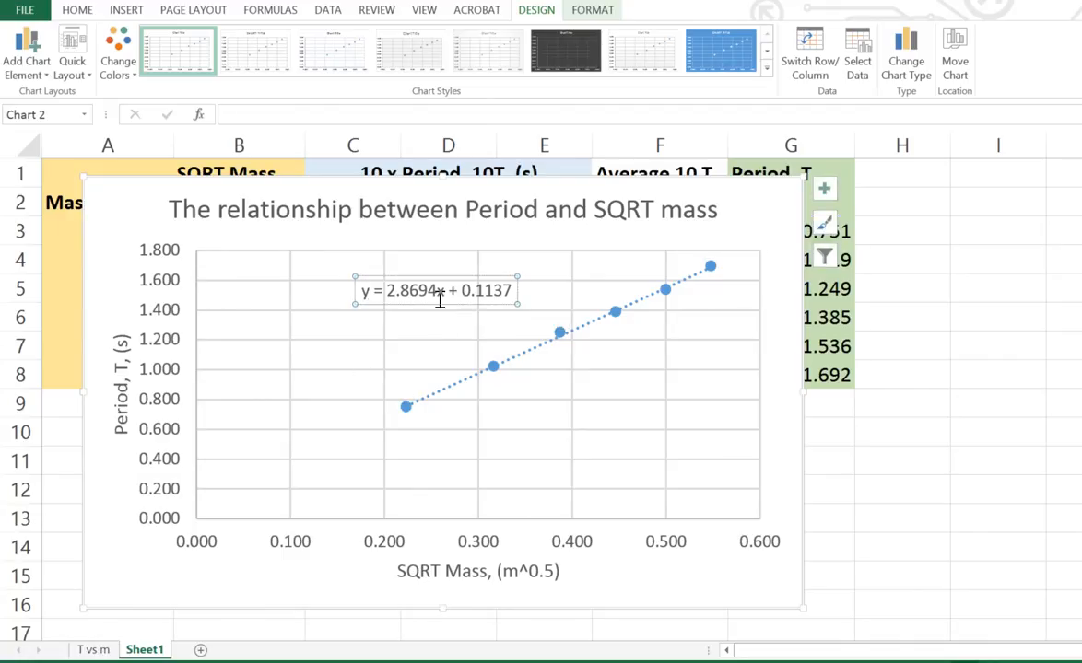
pyautogui.click(78, 11)
pyautogui.click(254, 39)
pyautogui.click(254, 40)
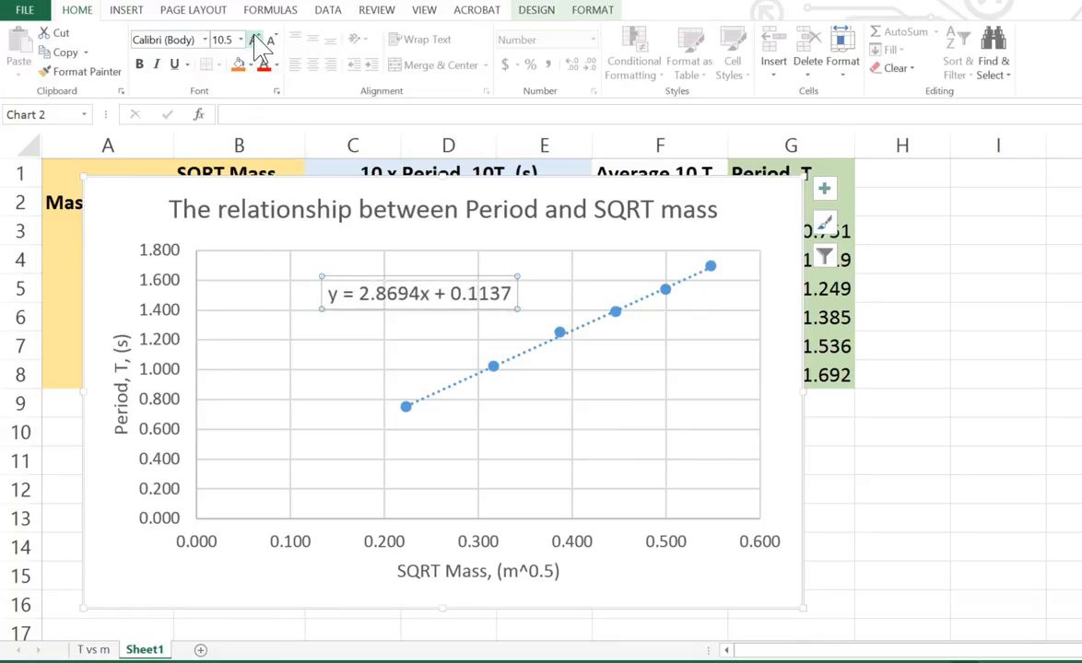
pyautogui.click(254, 39)
pyautogui.click(254, 40)
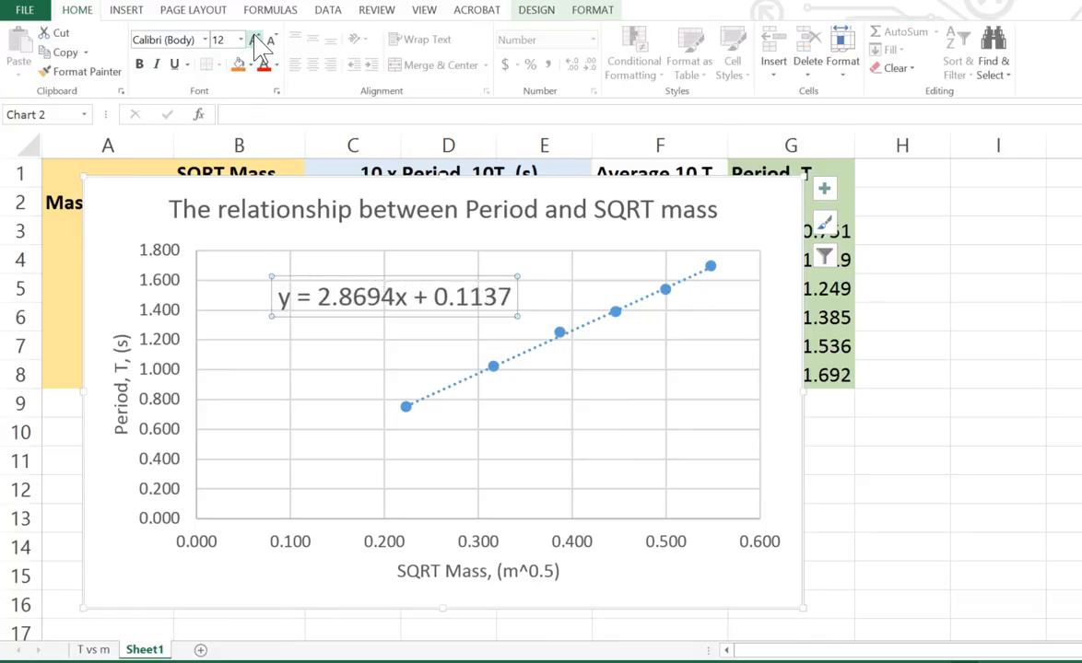
# - In the trendline equation label, replace y with T and round the slope coefficient to 2.87
pyautogui.click(287, 296)
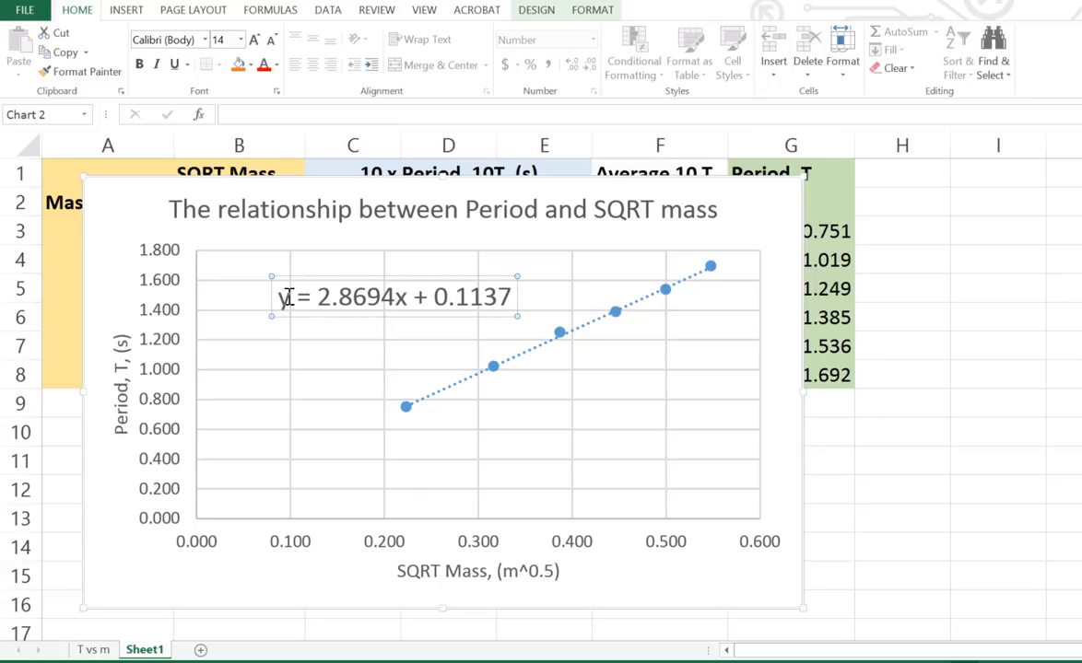
pyautogui.press('Delete')
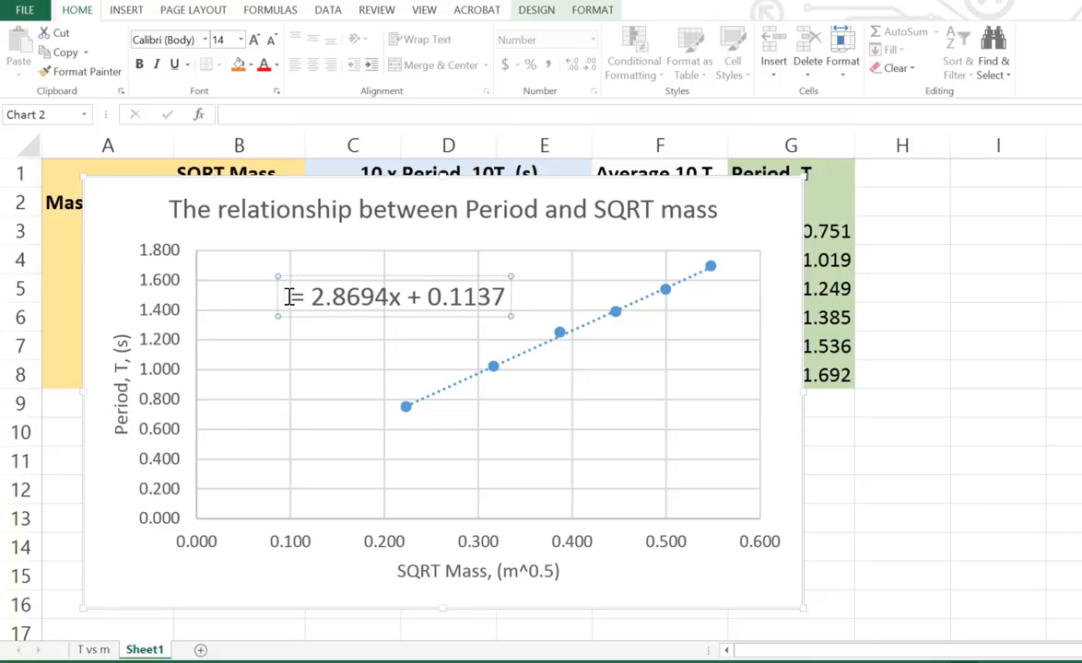
pyautogui.write('T')
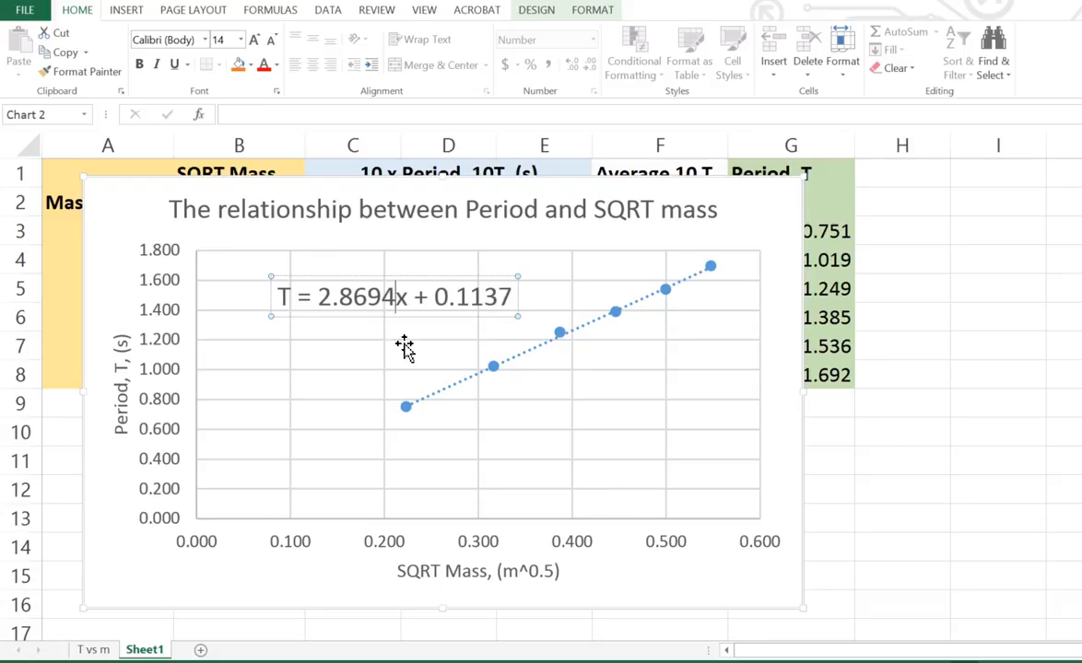
pyautogui.press('Delete')
pyautogui.press('Delete')
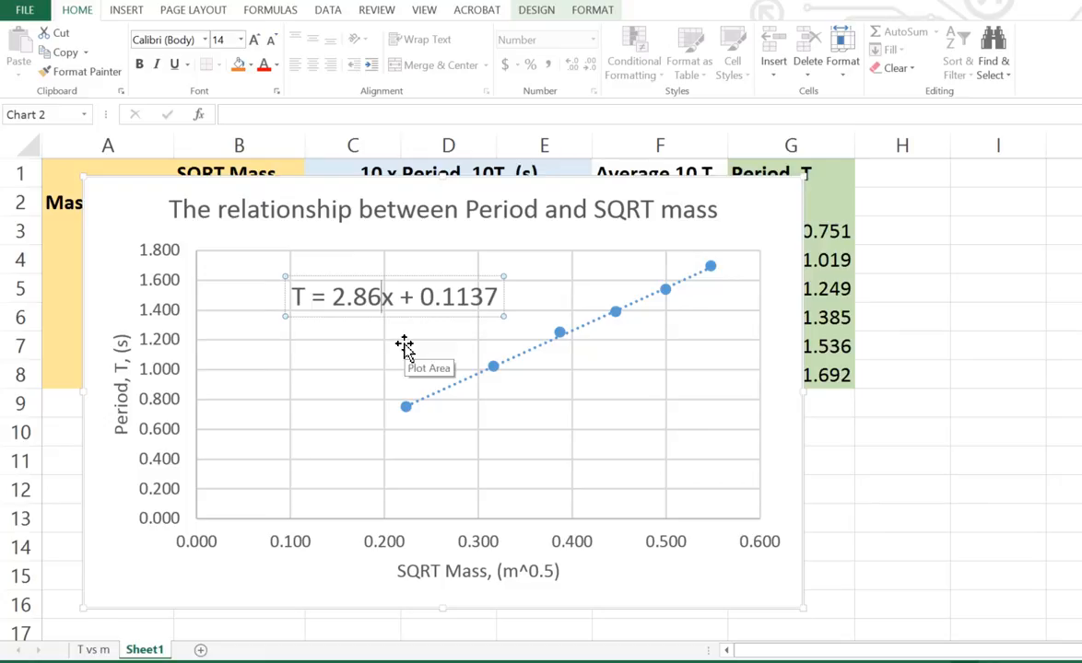
pyautogui.press('BackSpace')
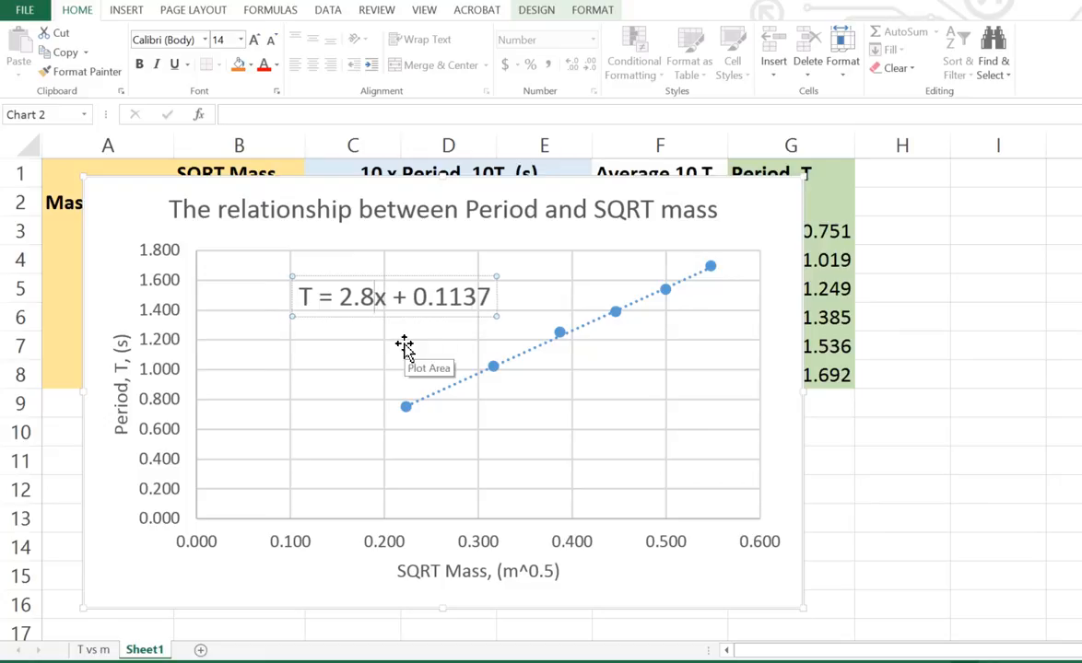
pyautogui.write('7')
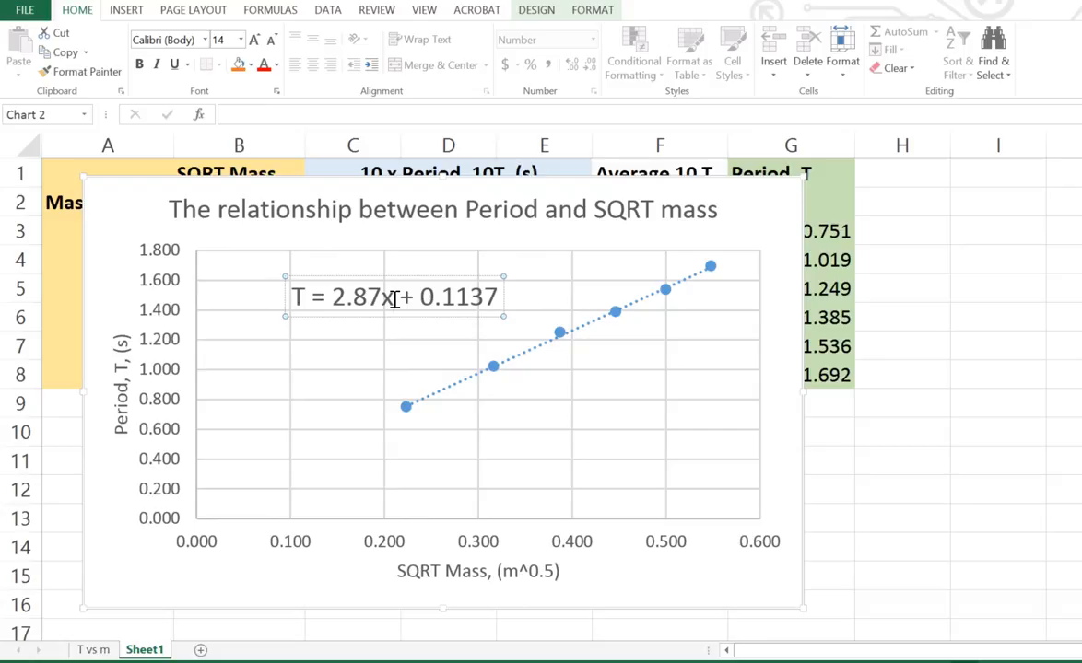
# - Replace x with m^0.5 in the trendline equation label
pyautogui.press('BackSpace')
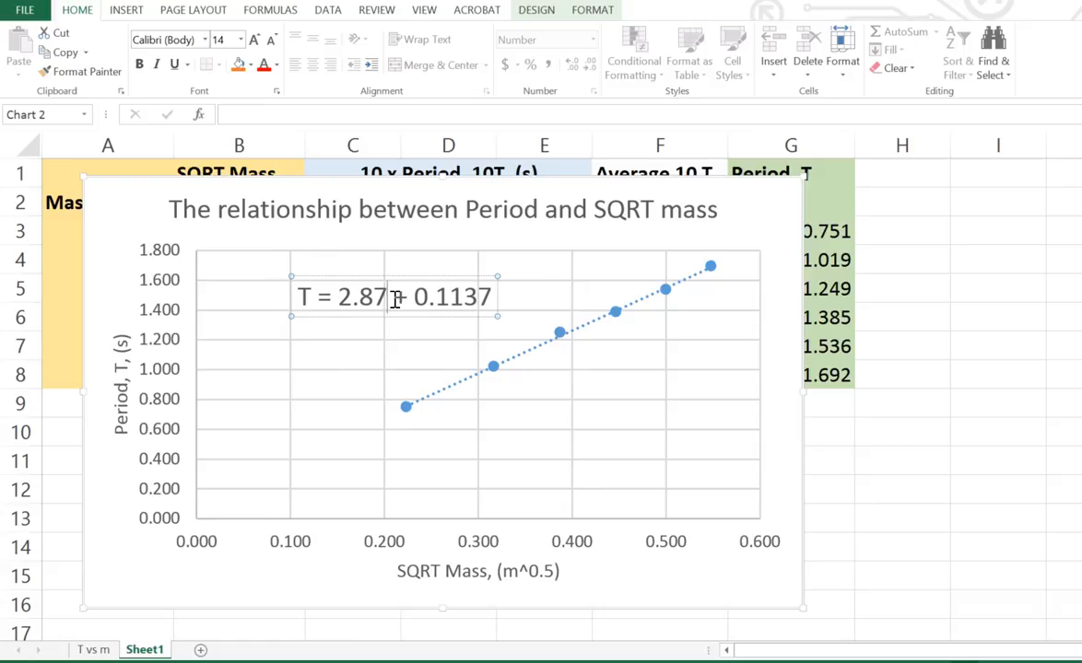
pyautogui.write('m')
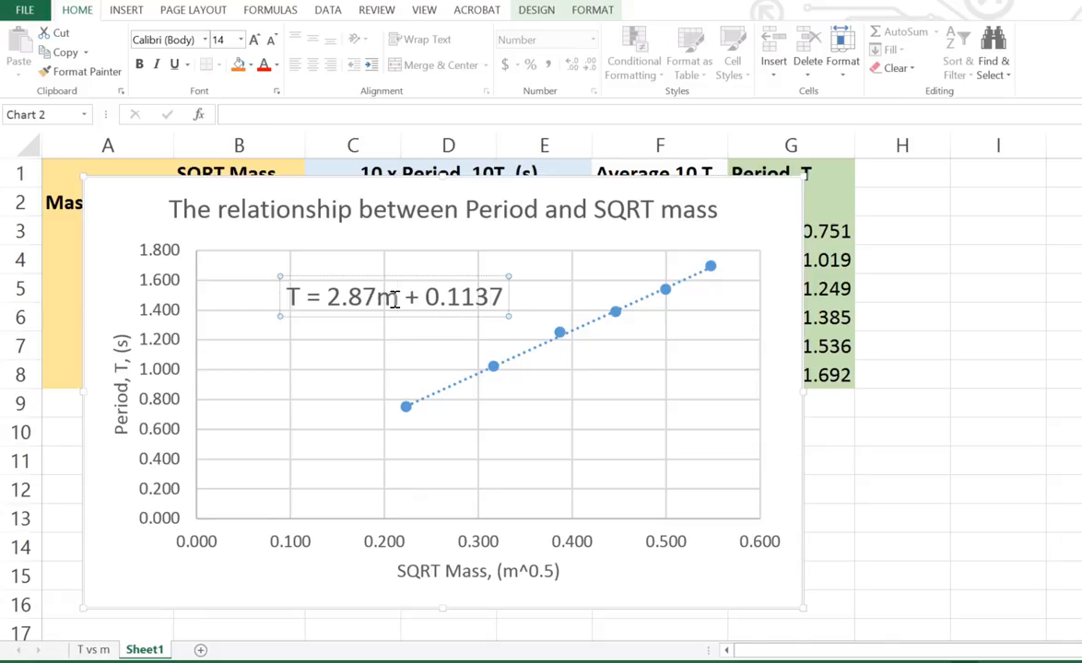
pyautogui.write('^')
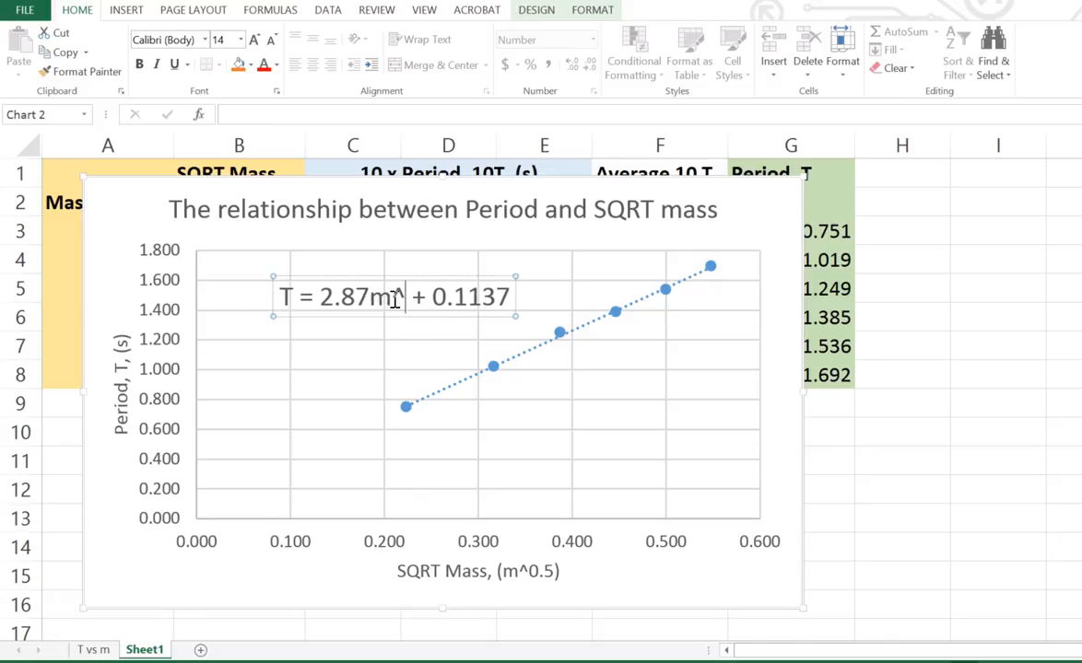
pyautogui.write('0')
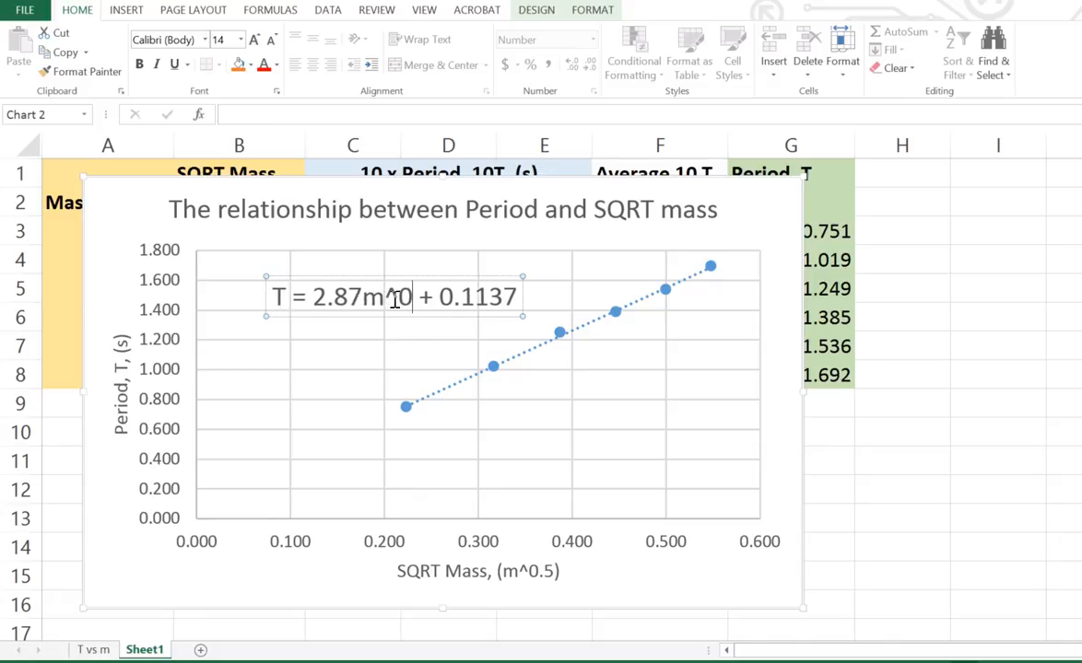
pyautogui.write('.5')
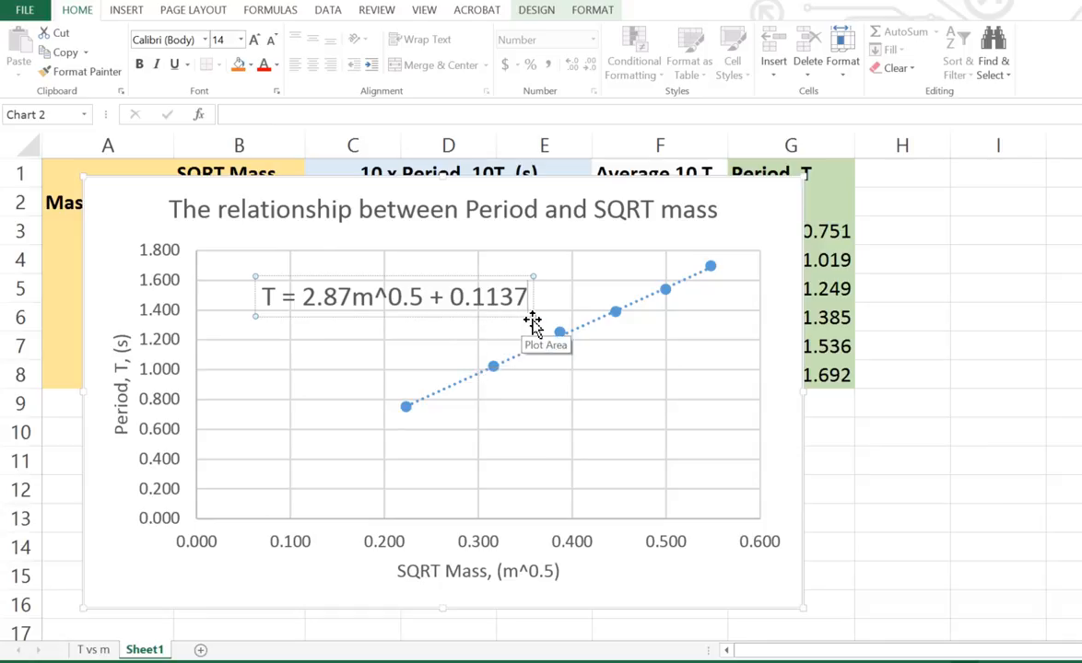
pyautogui.click(610, 389)
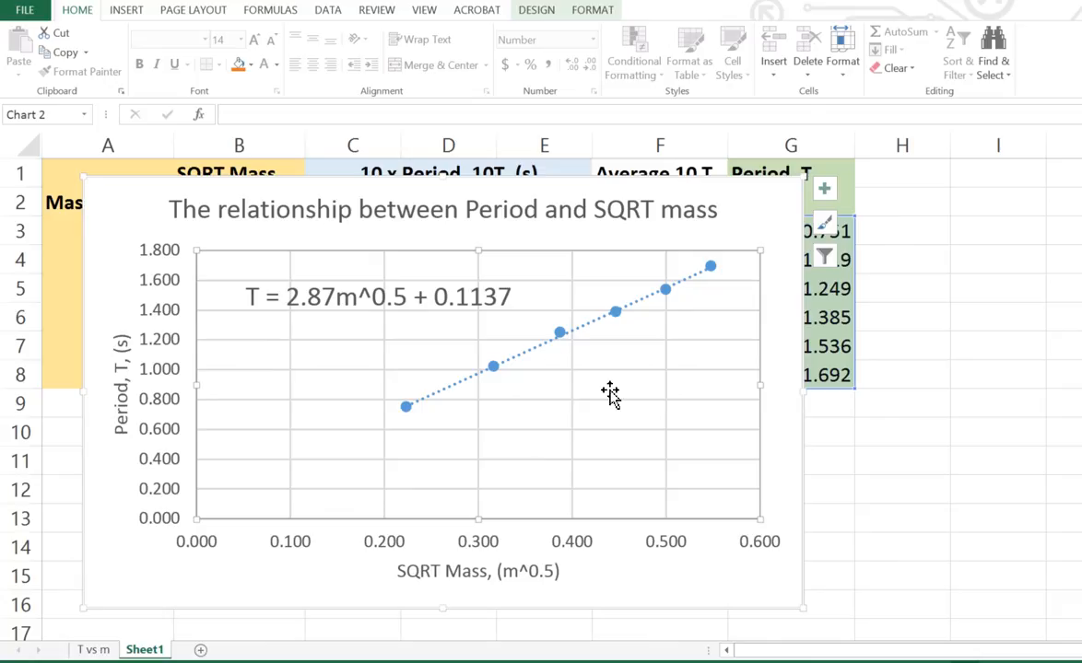